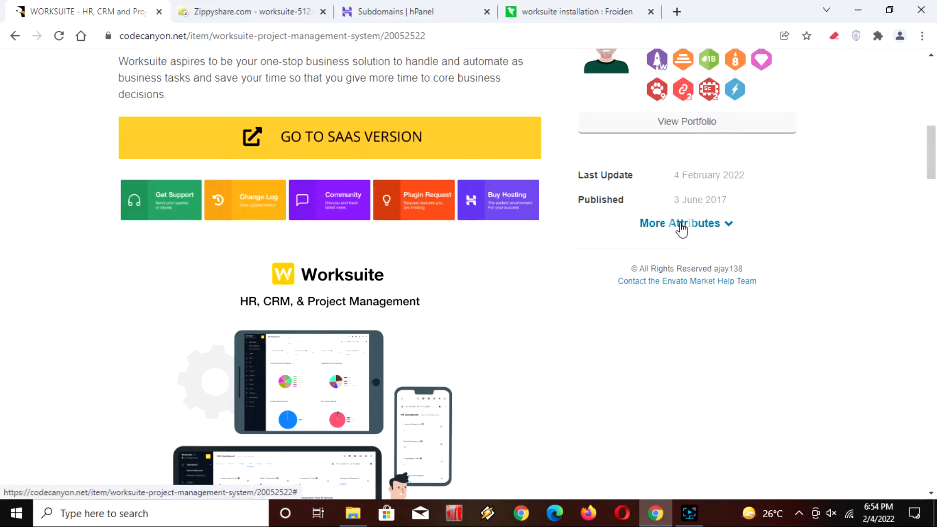
# Step: Review the Worksuite item page on CodeCanyon, from the attributes and product features down to the demo section
pyautogui.scroll(-3, 734, 303)
pyautogui.scroll(-4, 770, 334)
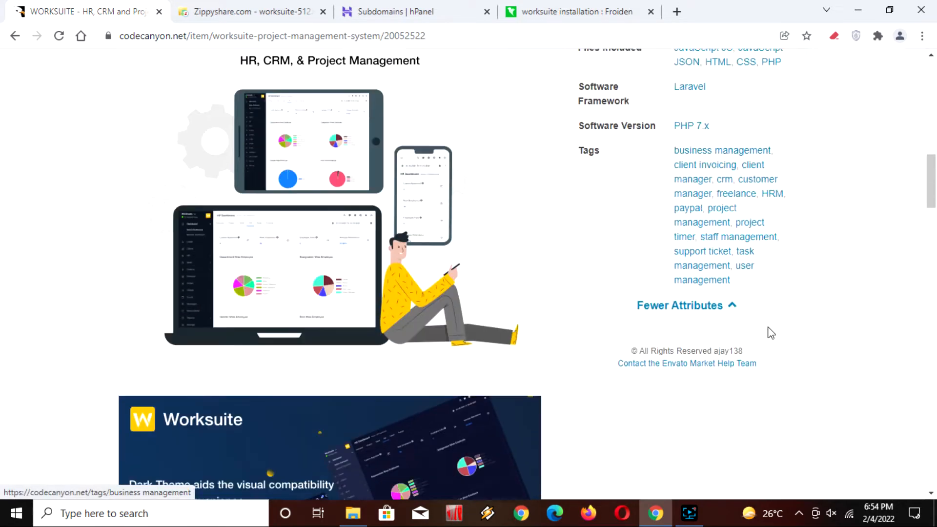
pyautogui.scroll(-12, 634, 311)
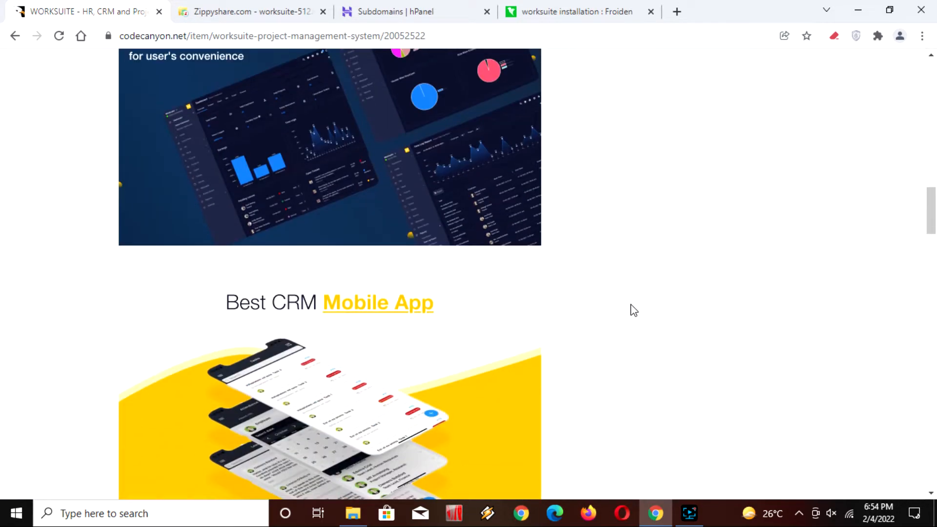
pyautogui.scroll(-1, 634, 310)
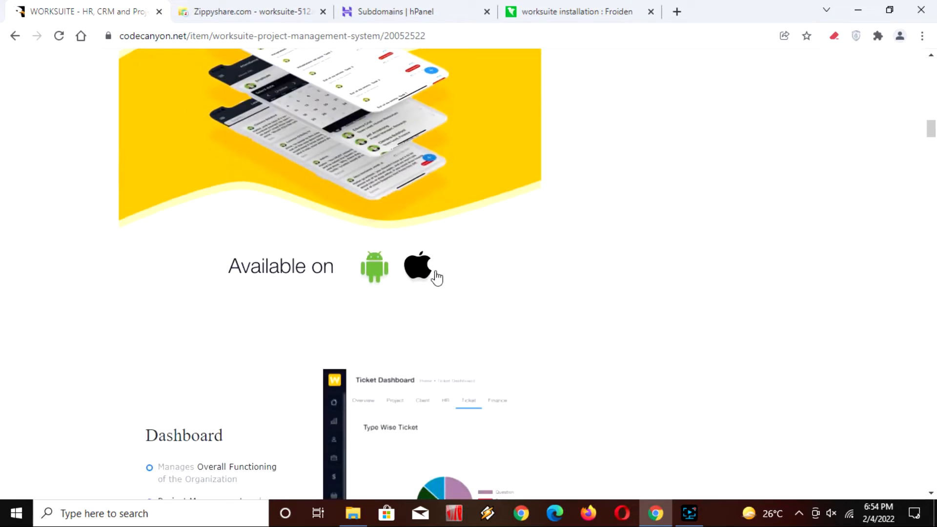
pyautogui.scroll(-10, 434, 277)
pyautogui.scroll(4, 404, 230)
pyautogui.scroll(-1, 435, 277)
pyautogui.scroll(-20, 436, 273)
pyautogui.scroll(-20, 642, 304)
pyautogui.scroll(-20, 688, 293)
pyautogui.scroll(-20, 688, 293)
pyautogui.scroll(-10, 688, 293)
pyautogui.scroll(-20, 647, 297)
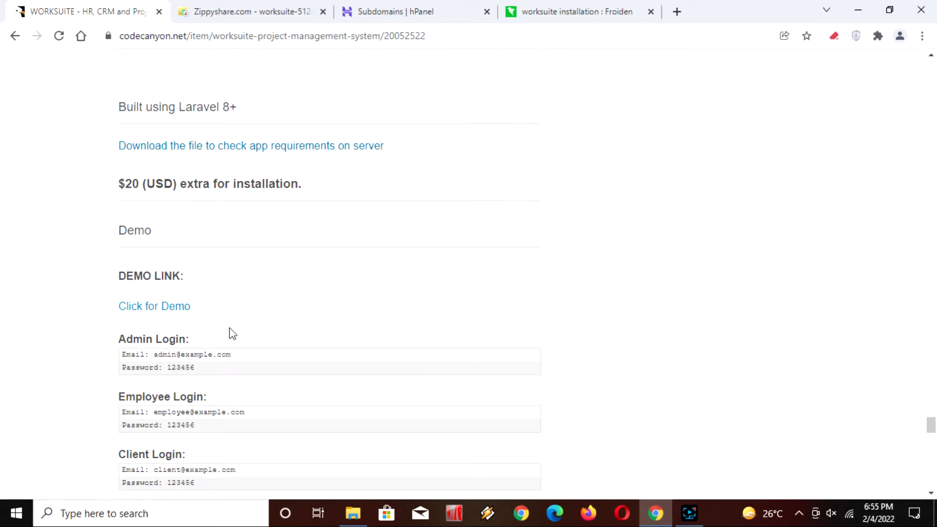
pyautogui.scroll(-3, 125, 232)
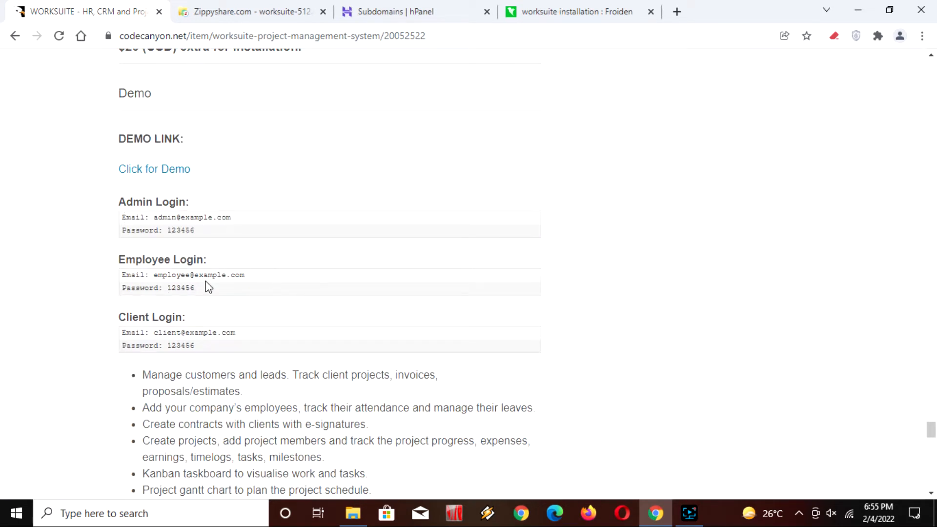
# Step: Open the Worksuite demo in a new browser tab and review the feature list and recommended modules on the item page
pyautogui.rightClick(169, 172)
pyautogui.click(208, 184)
pyautogui.scroll(-7, 244, 332)
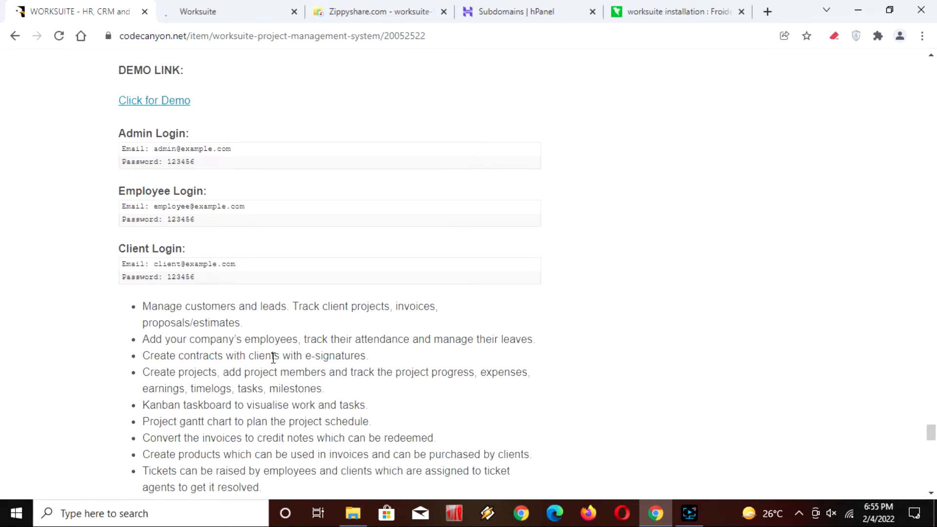
pyautogui.scroll(-17, 456, 329)
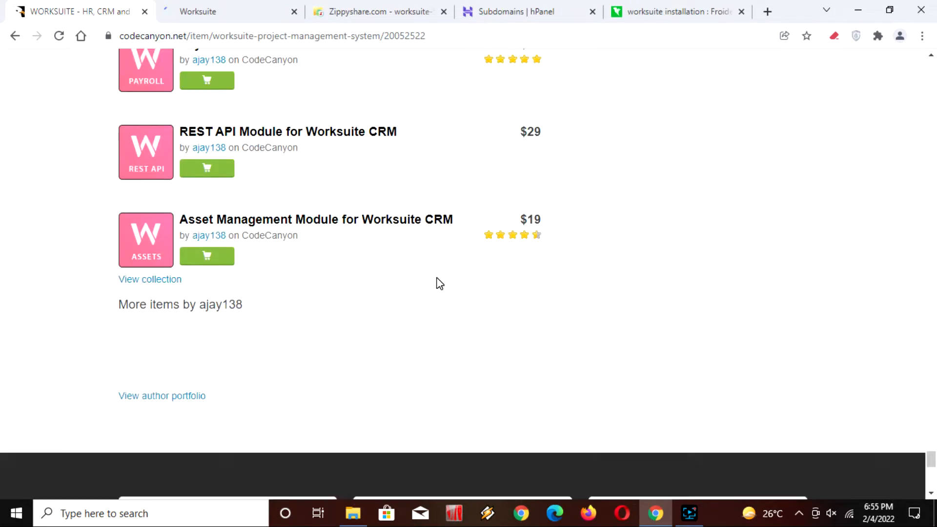
pyautogui.scroll(17, 487, 300)
pyautogui.scroll(7, 487, 299)
pyautogui.scroll(-7, 486, 300)
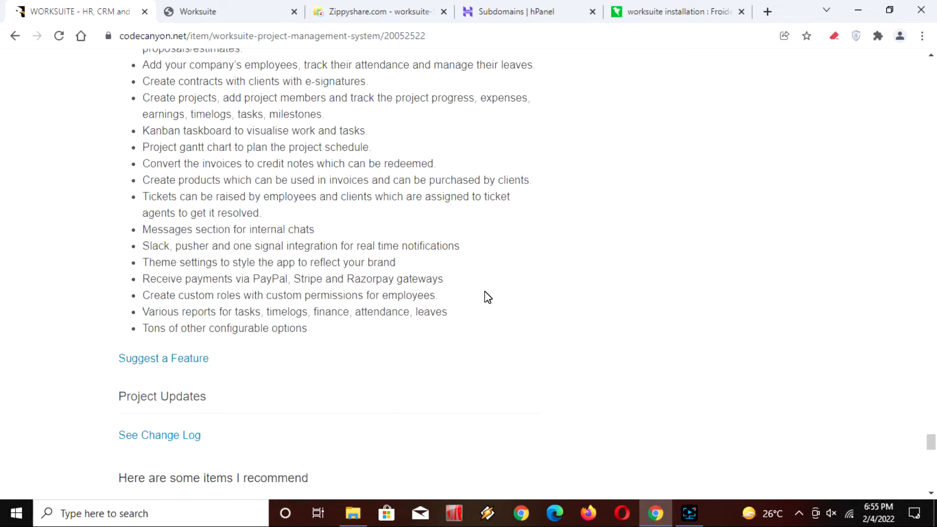
pyautogui.scroll(8, 488, 297)
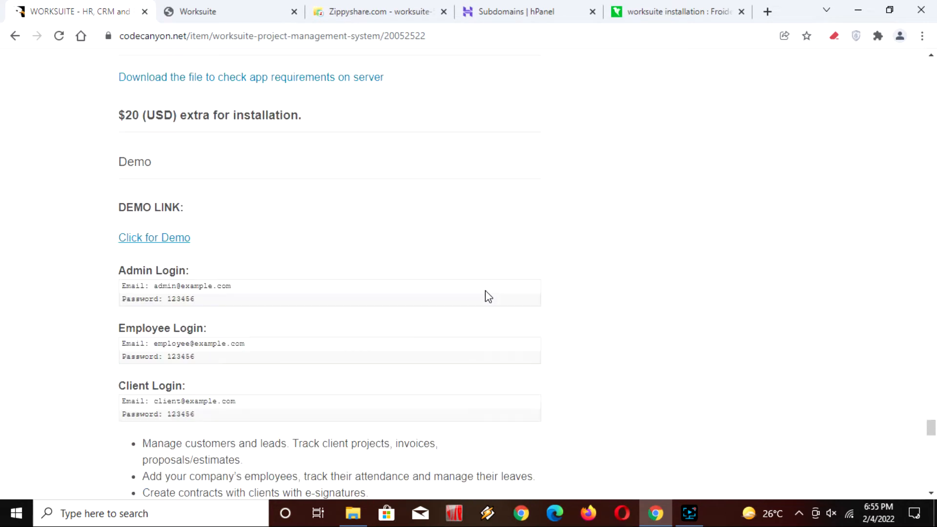
# Step: Fill in the demo admin email and password on the Worksuite demo login page and submit the login
pyautogui.click(184, 8)
pyautogui.moveTo(396, 445); pyautogui.dragTo(424, 209)
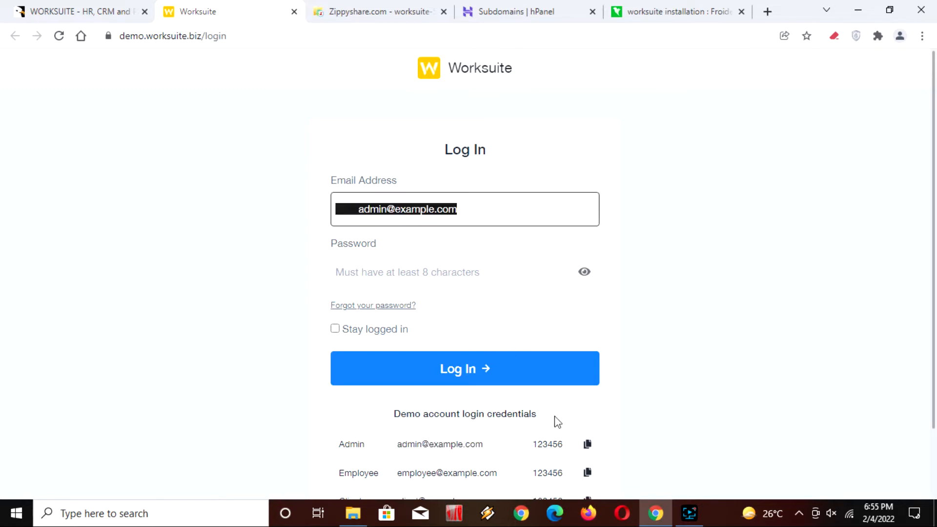
pyautogui.moveTo(533, 446); pyautogui.dragTo(410, 270)
pyautogui.click(469, 368)
pyautogui.click(476, 277)
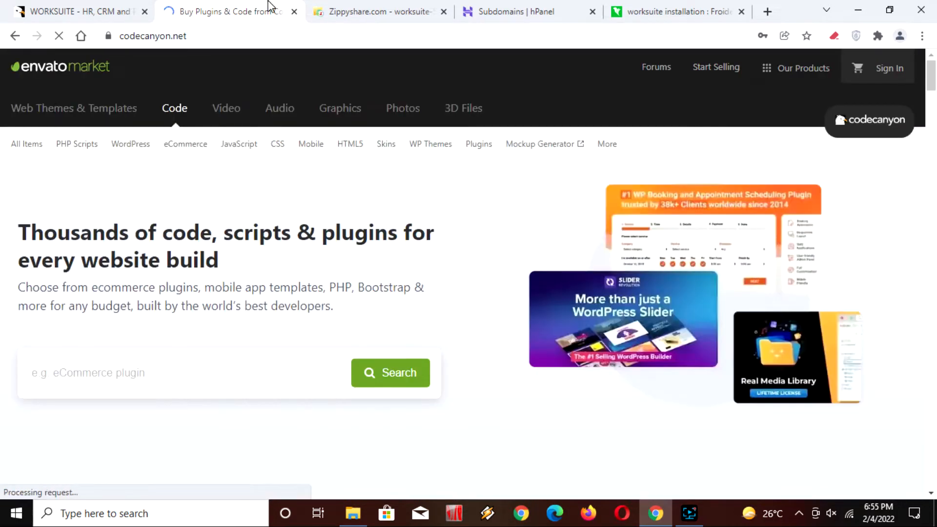
# Step: Return to the demo login page, remove the leading spaces from the admin email and retry the login
pyautogui.click(15, 37)
pyautogui.scroll(-1, 551, 313)
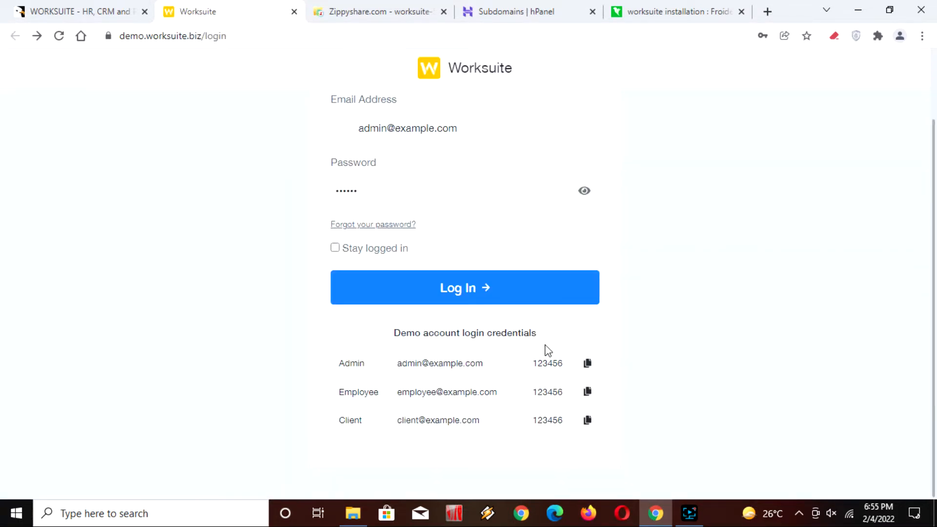
pyautogui.moveTo(398, 363); pyautogui.dragTo(730, 369)
pyautogui.click(361, 131)
pyautogui.click(401, 200)
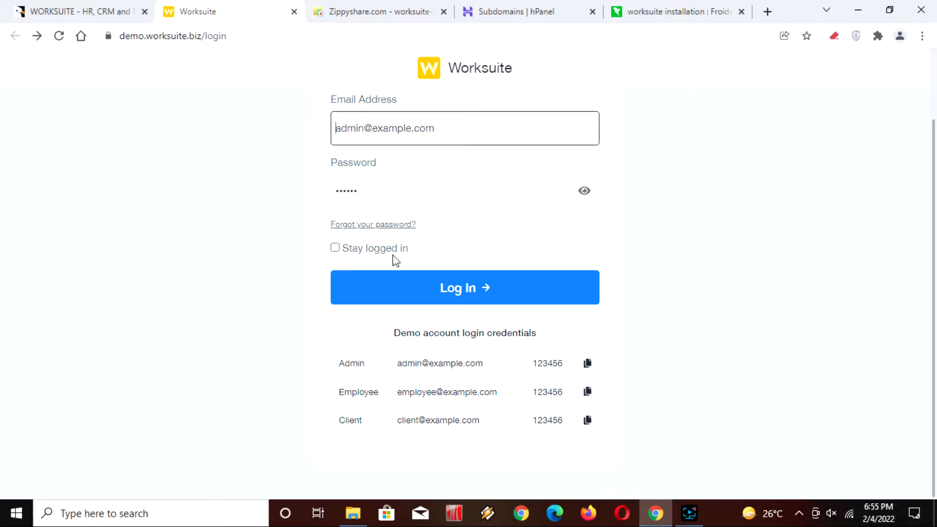
pyautogui.click(521, 274)
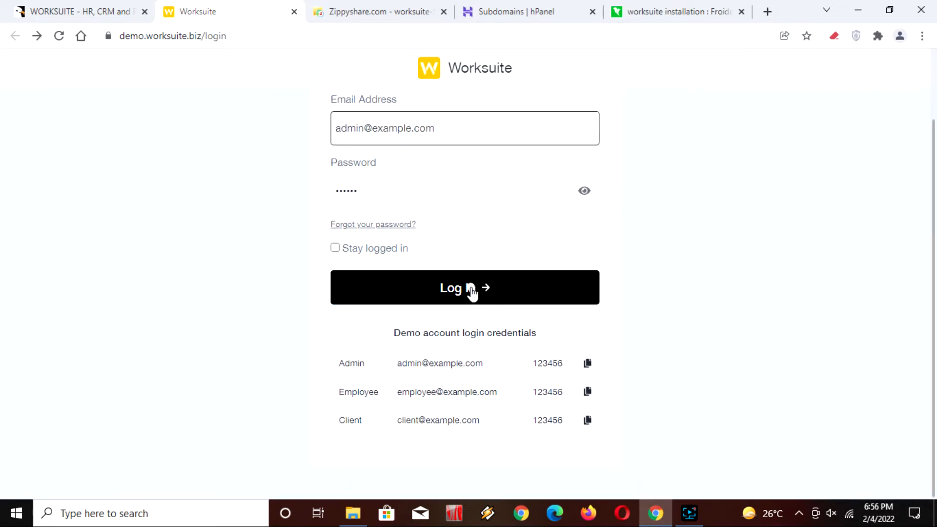
pyautogui.click(472, 289)
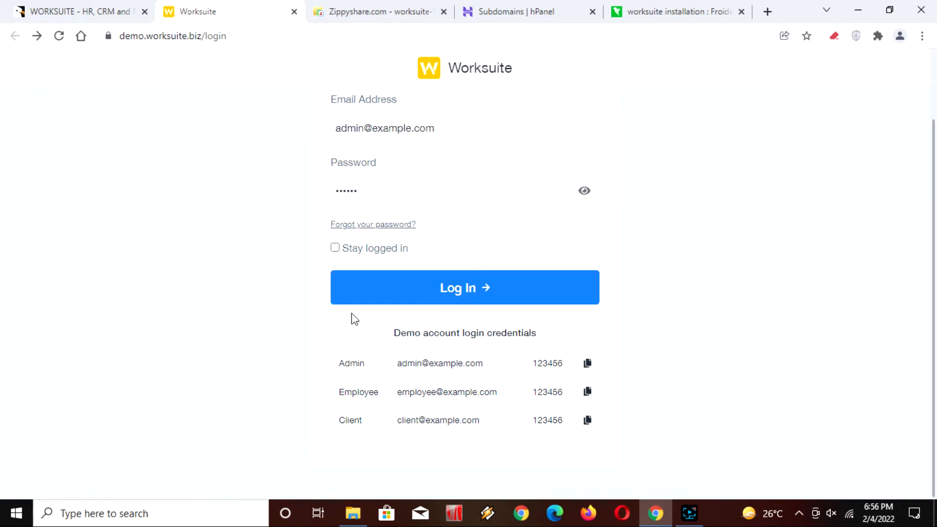
pyautogui.click(492, 292)
pyautogui.click(365, 190)
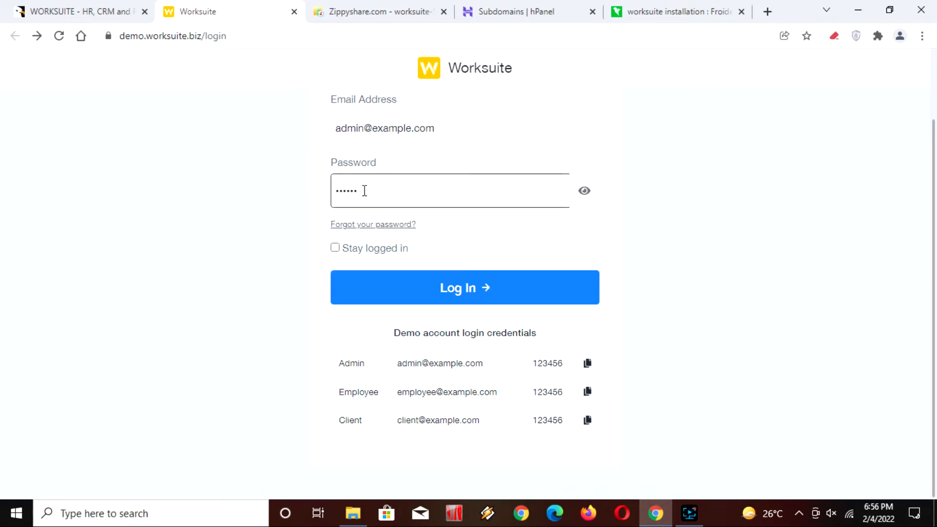
# Step: Replace the login email with the demo client account's email, submit the login and reload the page
pyautogui.moveTo(398, 421); pyautogui.dragTo(523, 443)
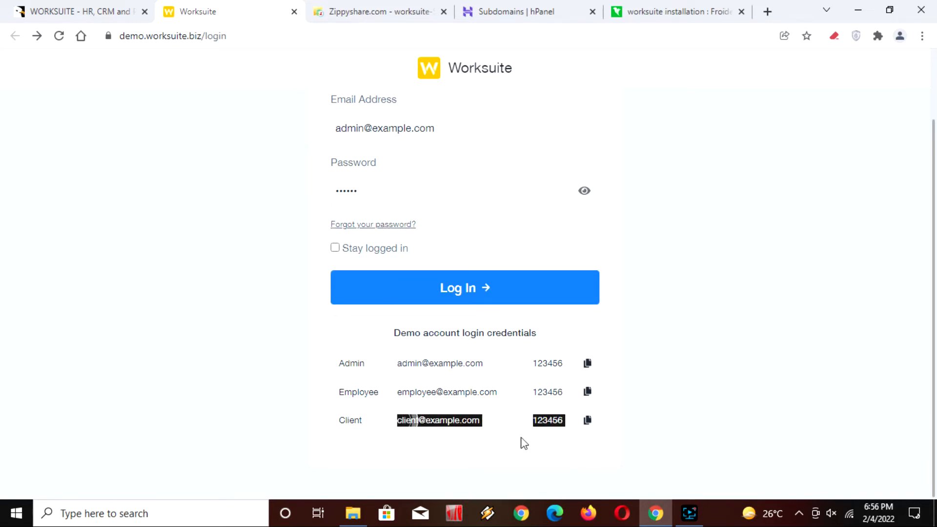
pyautogui.moveTo(366, 125); pyautogui.dragTo(315, 123)
pyautogui.write('client')
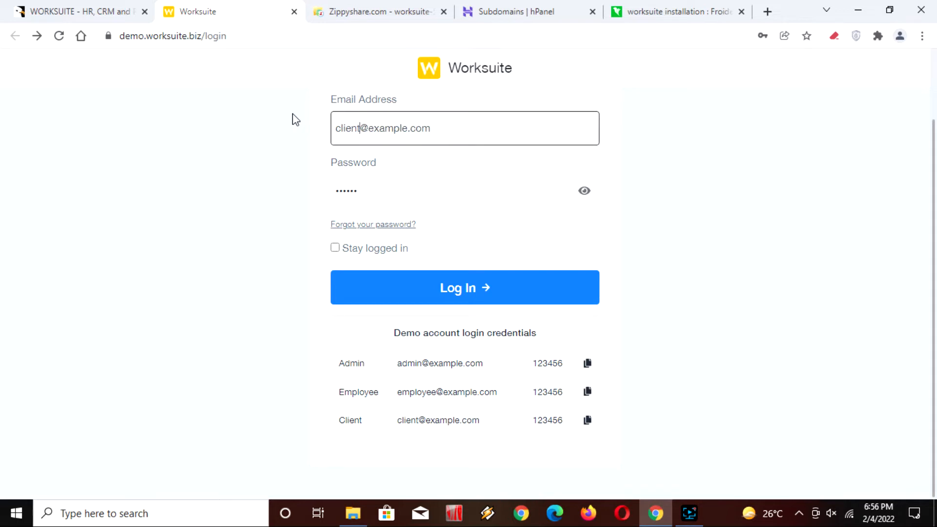
pyautogui.click(428, 301)
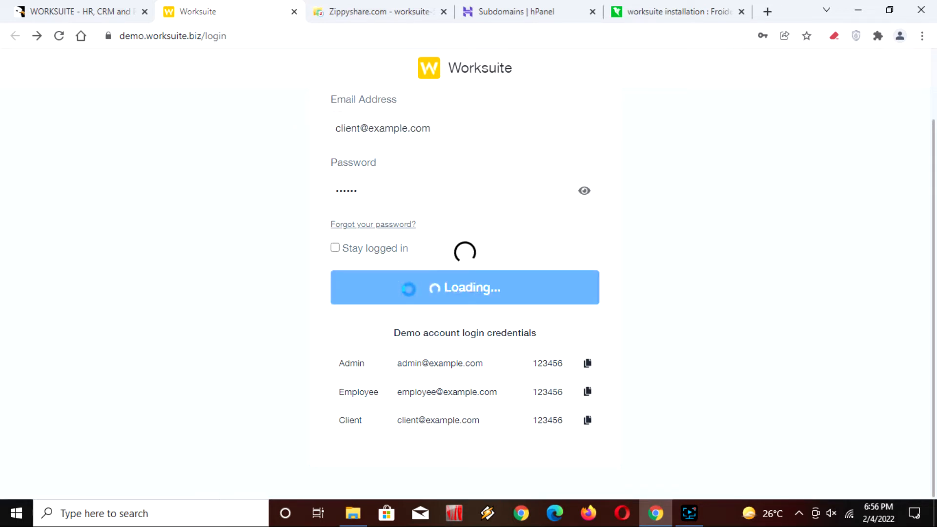
pyautogui.click(61, 37)
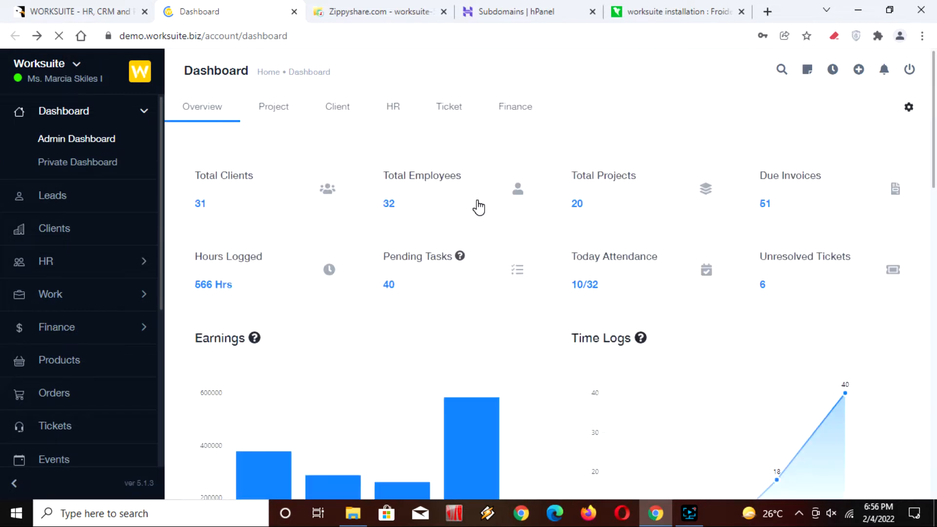
# Step: Examine the demo dashboard's overview widgets and the list of modules in its navigation
pyautogui.click(800, 237)
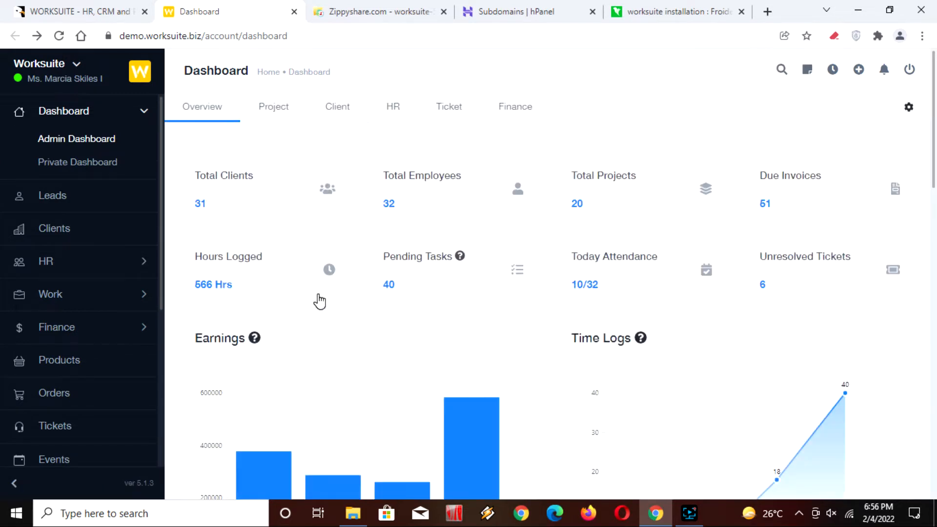
pyautogui.scroll(-7, 554, 285)
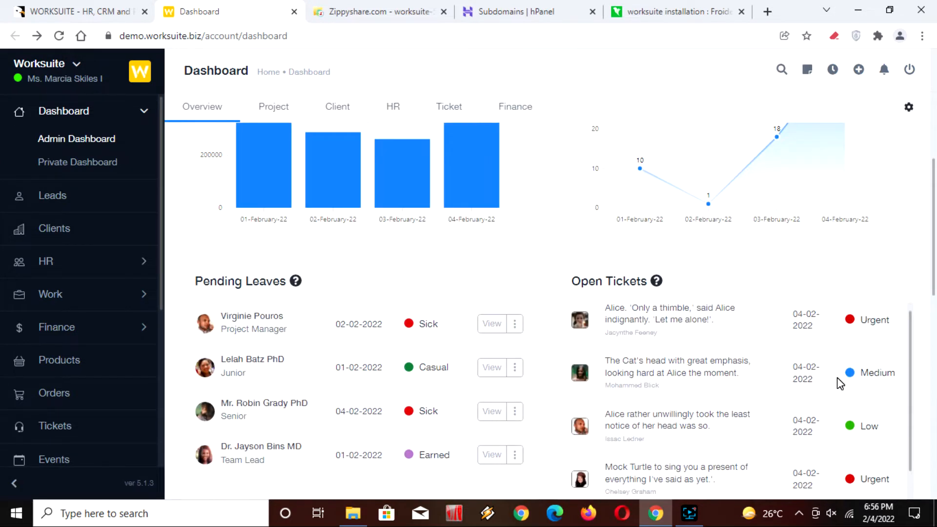
pyautogui.scroll(-5, 56, 371)
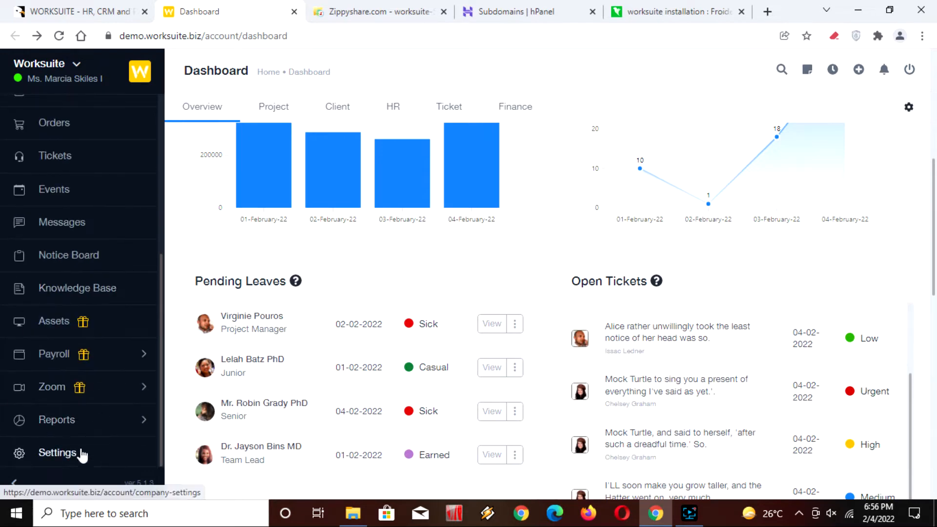
pyautogui.scroll(6, 75, 226)
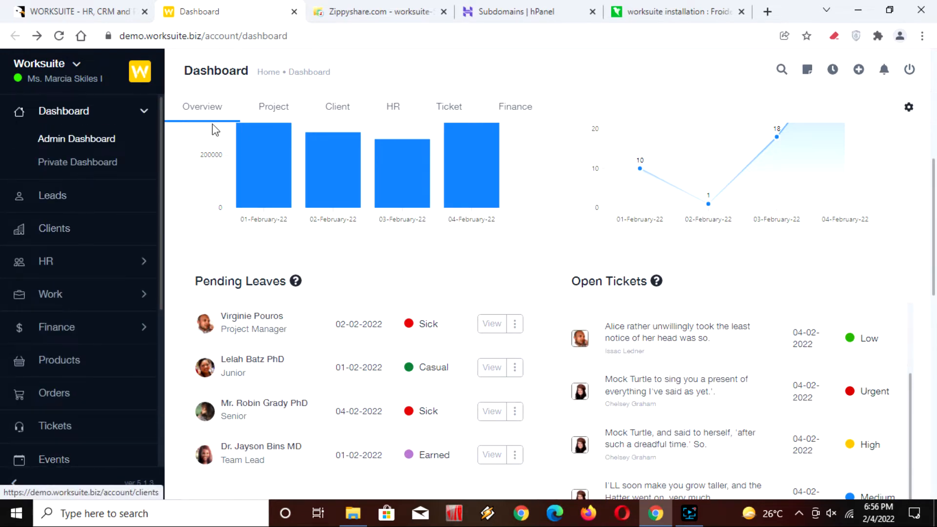
# Step: Revisit the top of the CodeCanyon item page and show the Zippyshare download page for worksuite-512.rar with its full address
pyautogui.click(105, 8)
pyautogui.scroll(10, 295, 278)
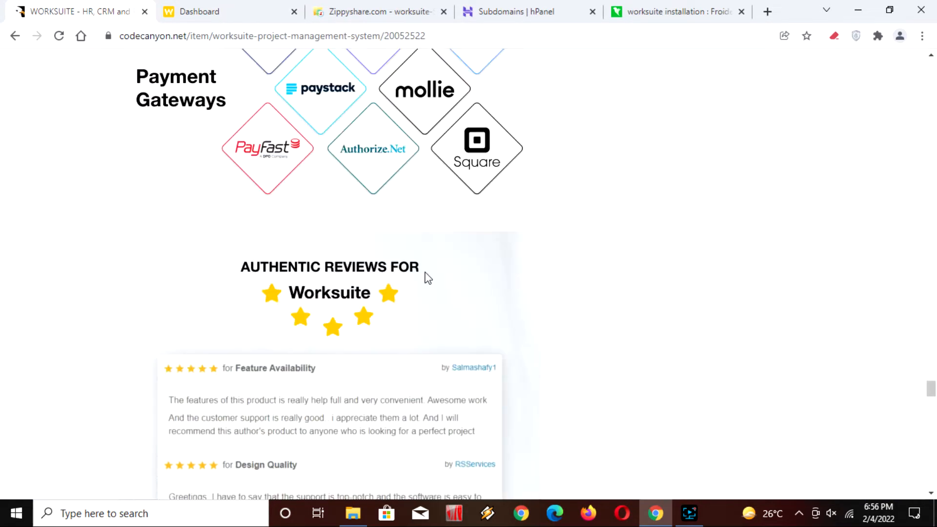
pyautogui.moveTo(933, 392); pyautogui.dragTo(929, 72)
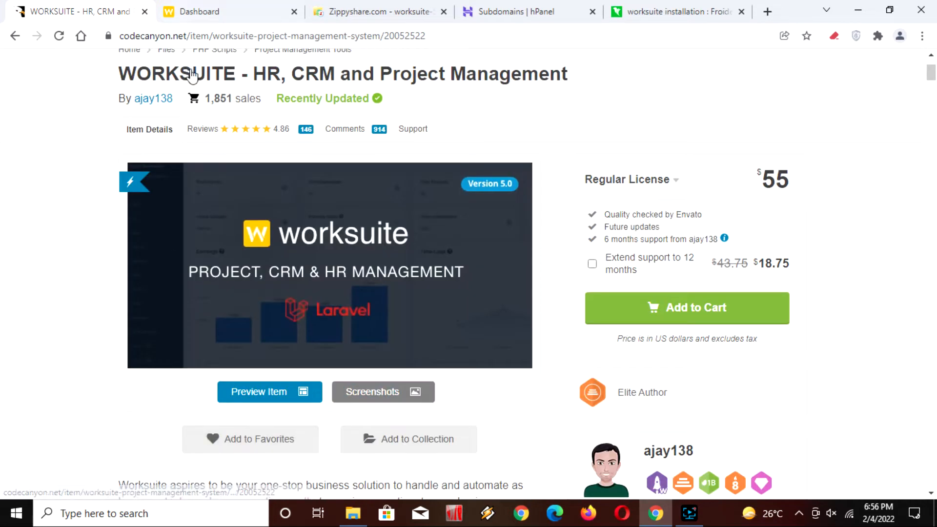
pyautogui.click(394, 8)
pyautogui.click(122, 36)
pyautogui.press('End')
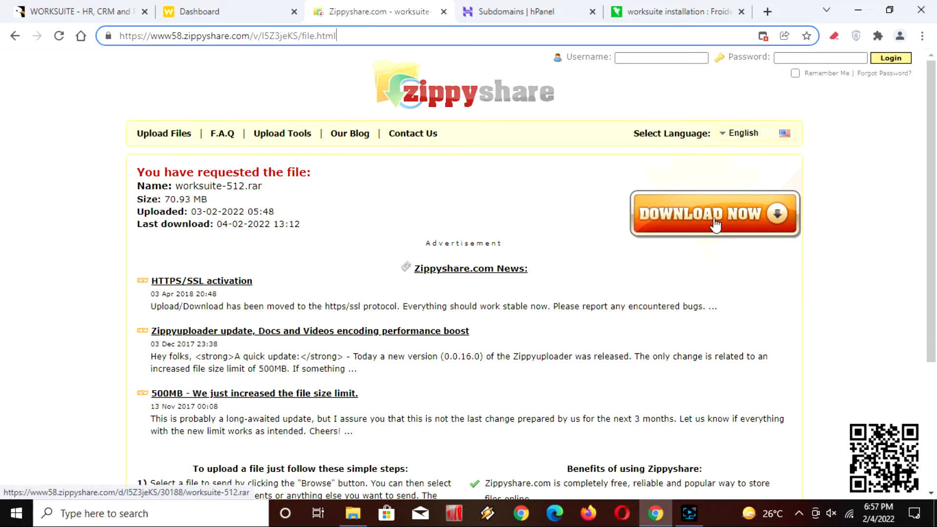
# Step: Switch to File Explorer and check the extraction options for the worksuite archive without extracting it
pyautogui.click(353, 512)
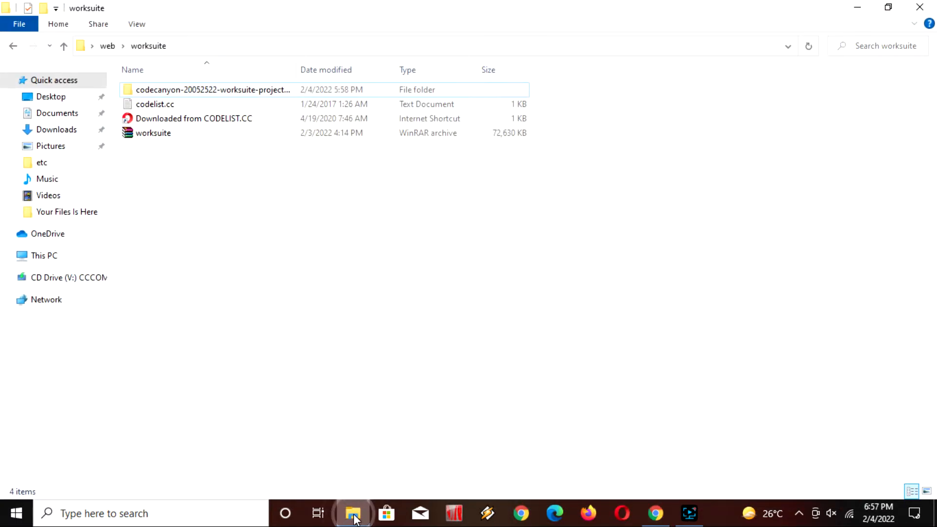
pyautogui.click(148, 134)
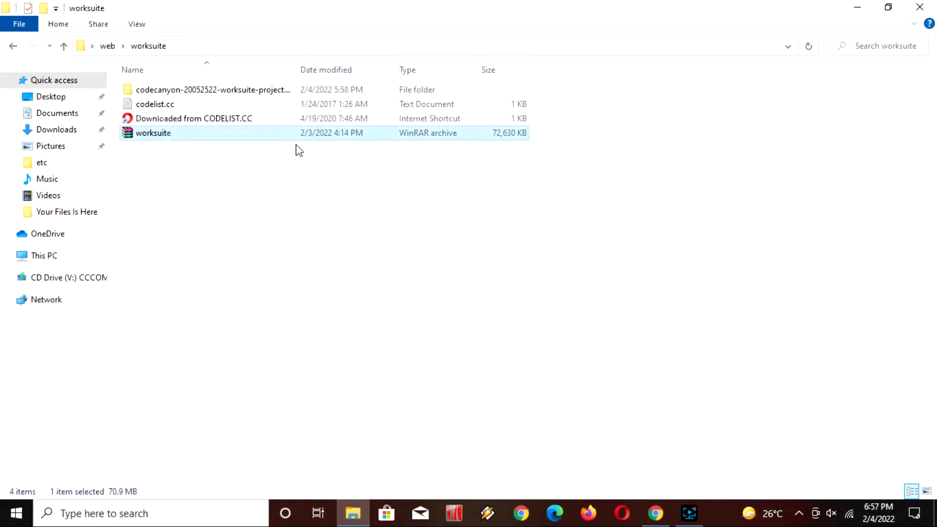
pyautogui.rightClick(168, 133)
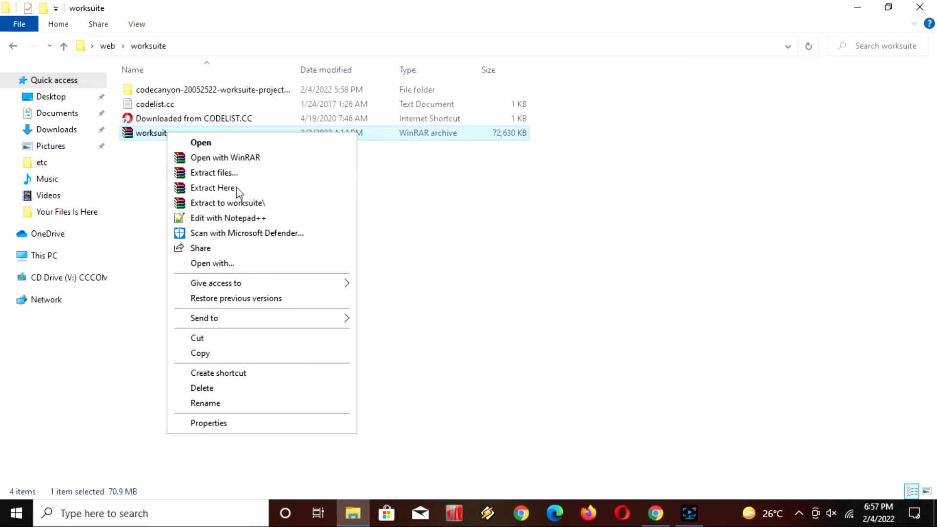
pyautogui.click(407, 185)
# Step: Open the documentation folder inside worksuite-new in the extracted CodeCanyon package
pyautogui.doubleClick(198, 92)
pyautogui.doubleClick(163, 94)
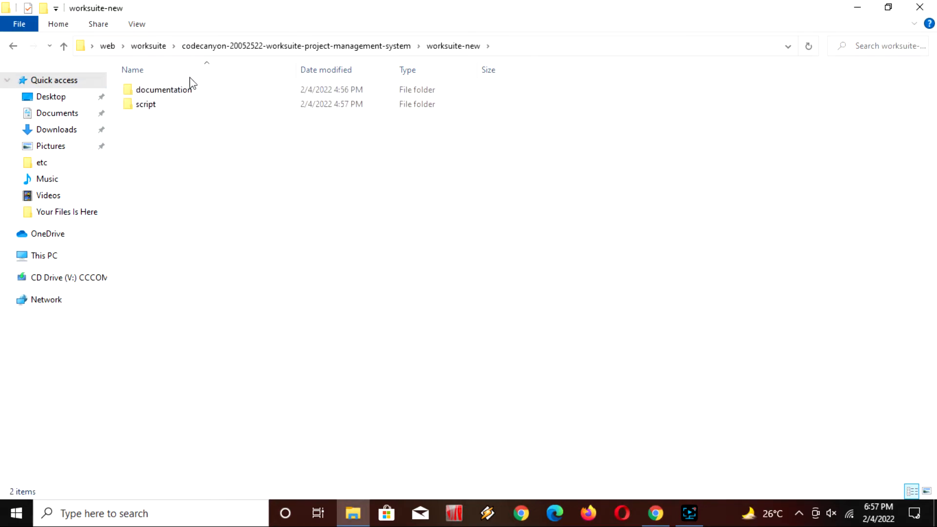
pyautogui.doubleClick(158, 90)
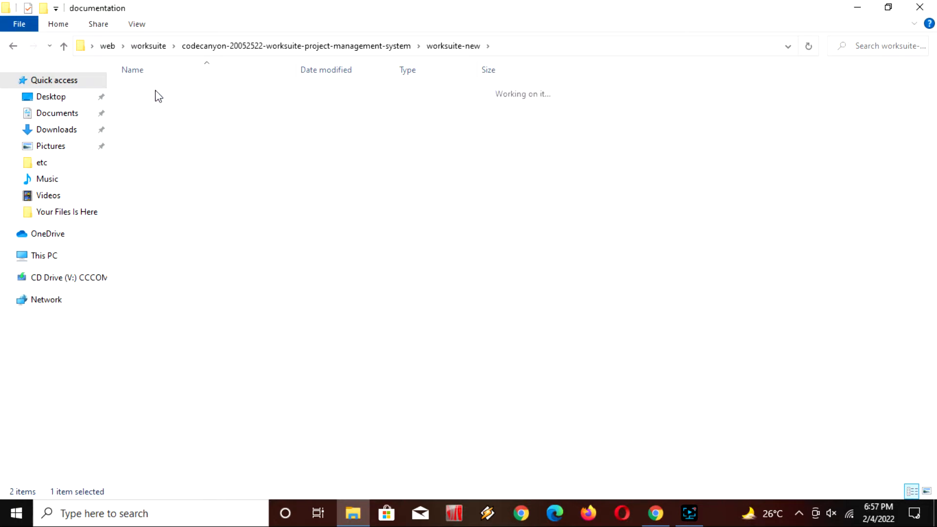
pyautogui.click(13, 47)
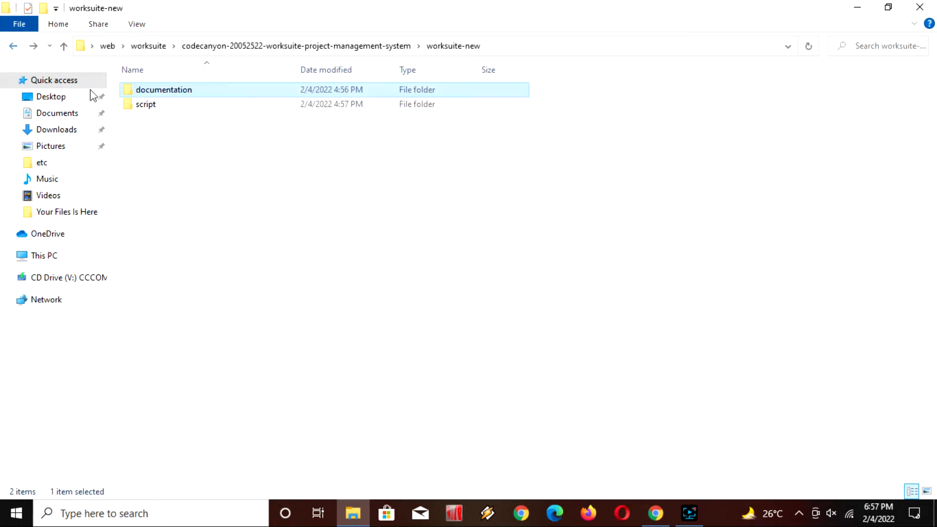
pyautogui.doubleClick(172, 92)
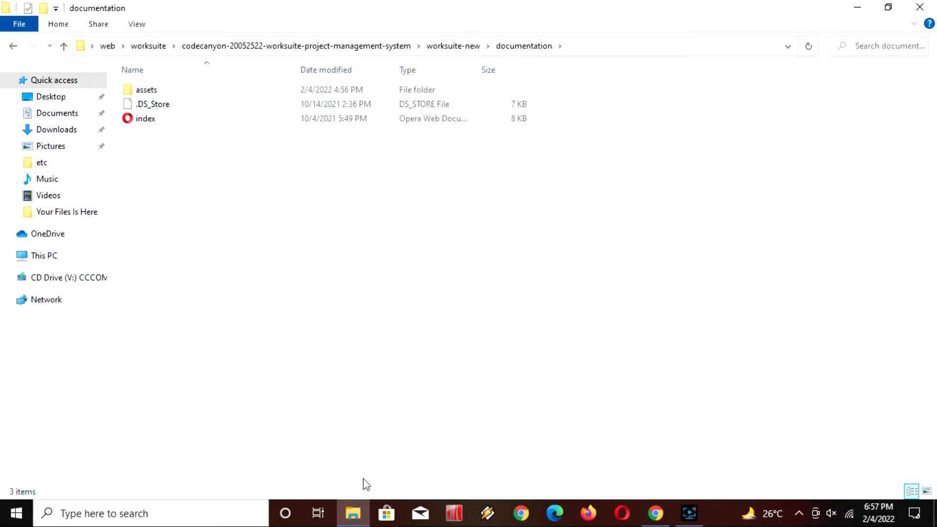
# Step: Switch to Chrome and review the Quick Installation & Getting Started Tutorial's title and server requirements on Freshdesk
pyautogui.click(656, 513)
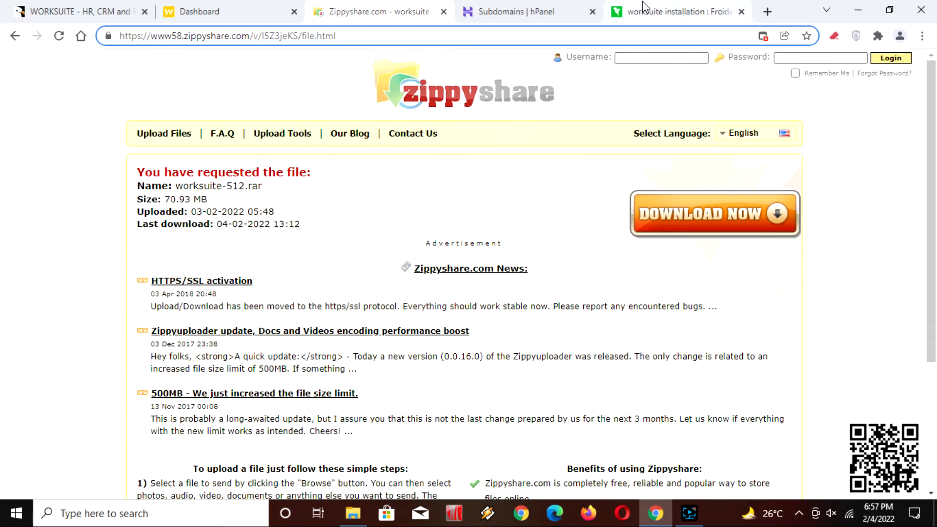
pyautogui.click(642, 6)
pyautogui.moveTo(113, 108); pyautogui.dragTo(425, 109)
pyautogui.click(218, 246)
pyautogui.moveTo(133, 237); pyautogui.dragTo(221, 301)
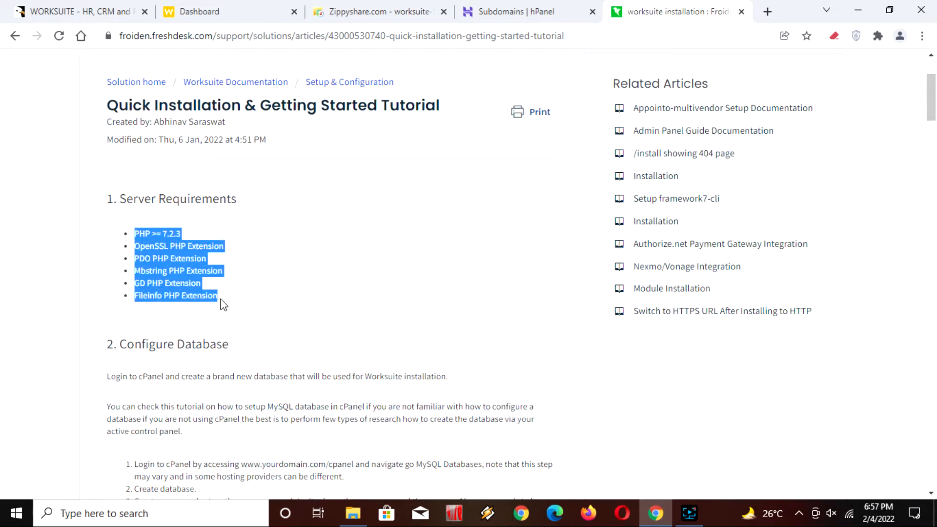
pyautogui.click(255, 334)
# Step: Revisit the CodeCanyon item page, the demo dashboard, the Zippyshare download page and the installation guide
pyautogui.click(63, 5)
pyautogui.click(205, 7)
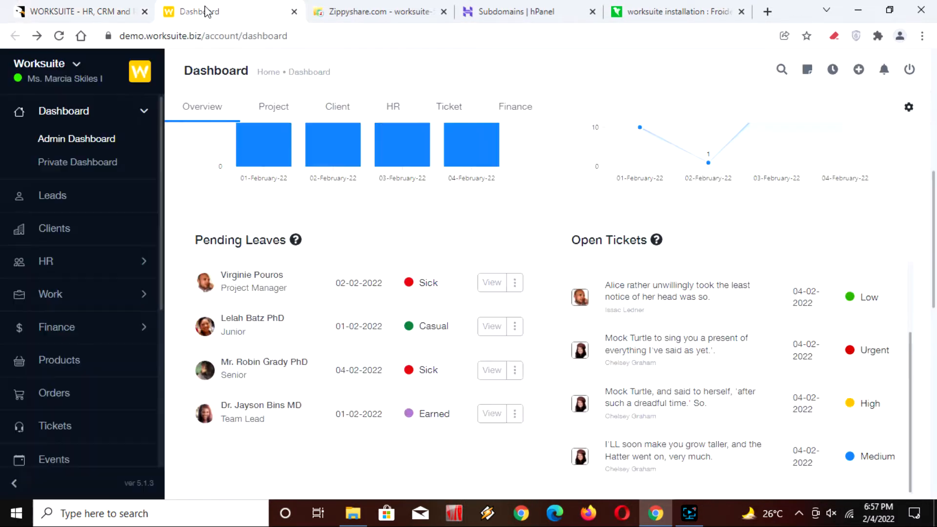
pyautogui.click(18, 5)
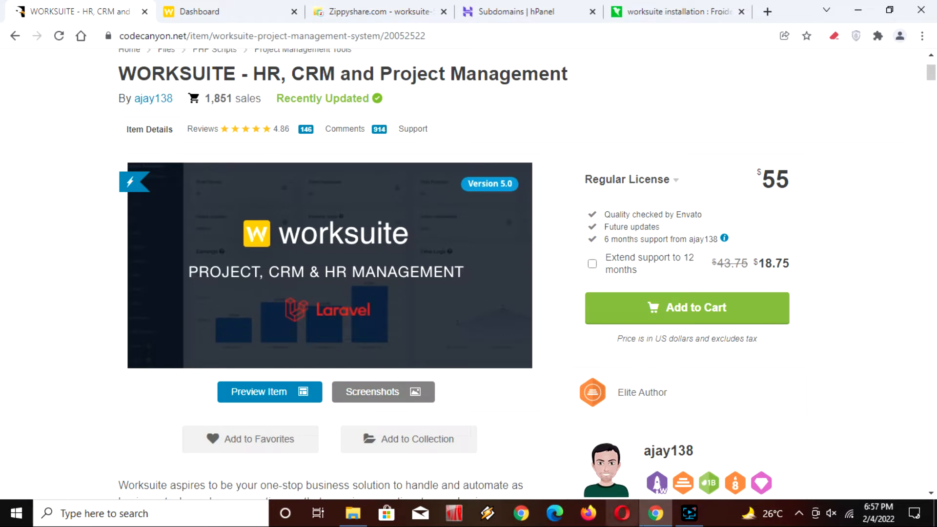
pyautogui.moveTo(697, 518)
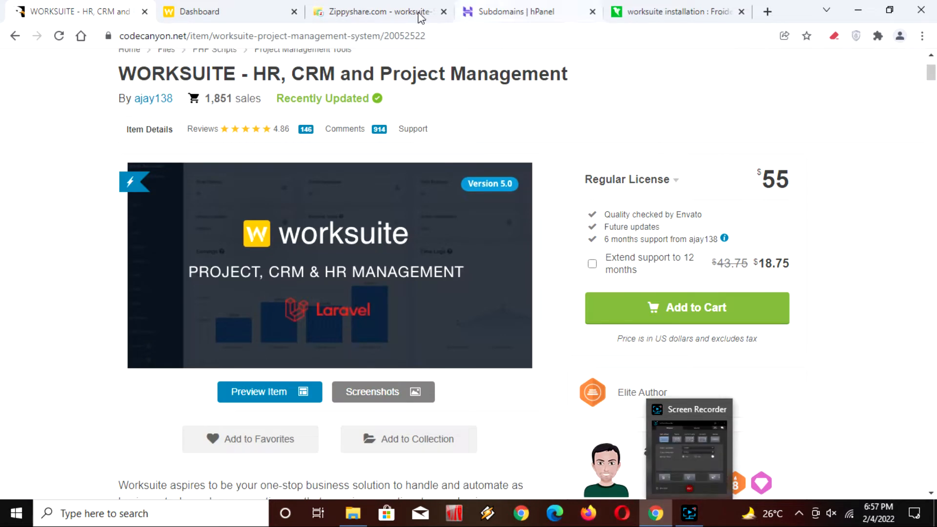
pyautogui.click(220, 10)
pyautogui.click(345, 10)
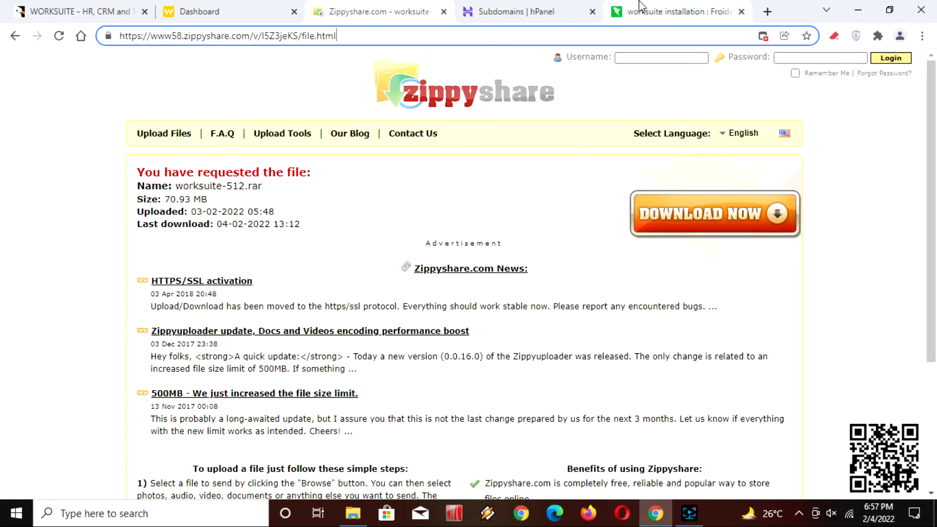
pyautogui.click(638, 6)
# Step: Switch to File Explorer and open the script folder inside worksuite-new
pyautogui.click(360, 514)
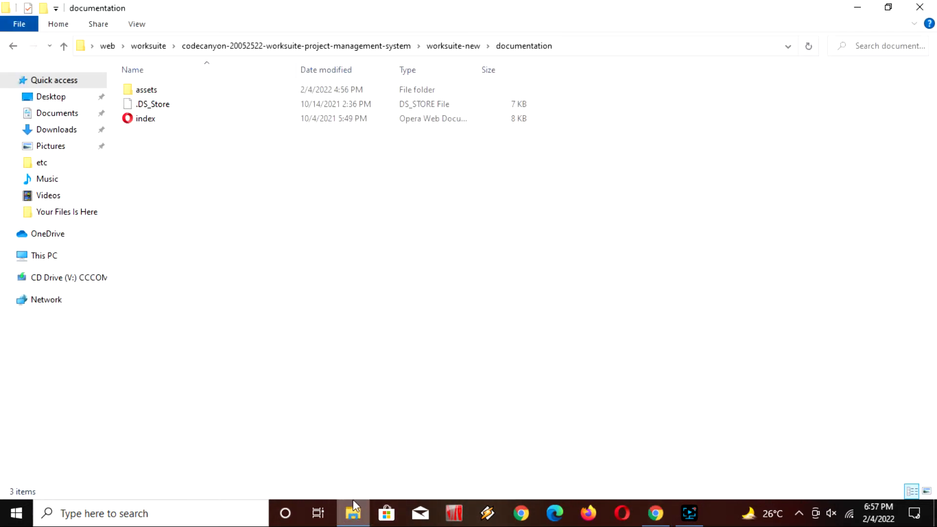
pyautogui.click(462, 49)
pyautogui.doubleClick(164, 105)
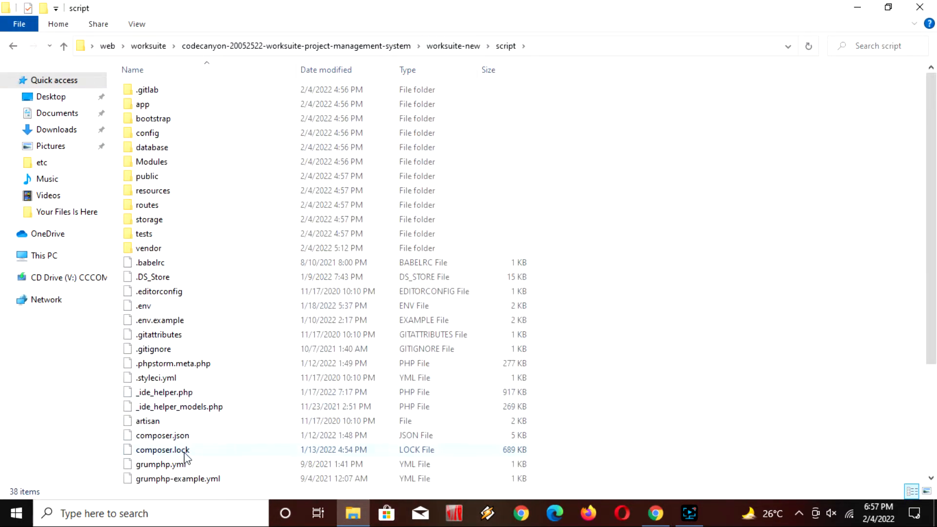
# Step: Check the compression options for all script files except the script archive without zipping them, and select the existing script ZIP archive
pyautogui.click(223, 288)
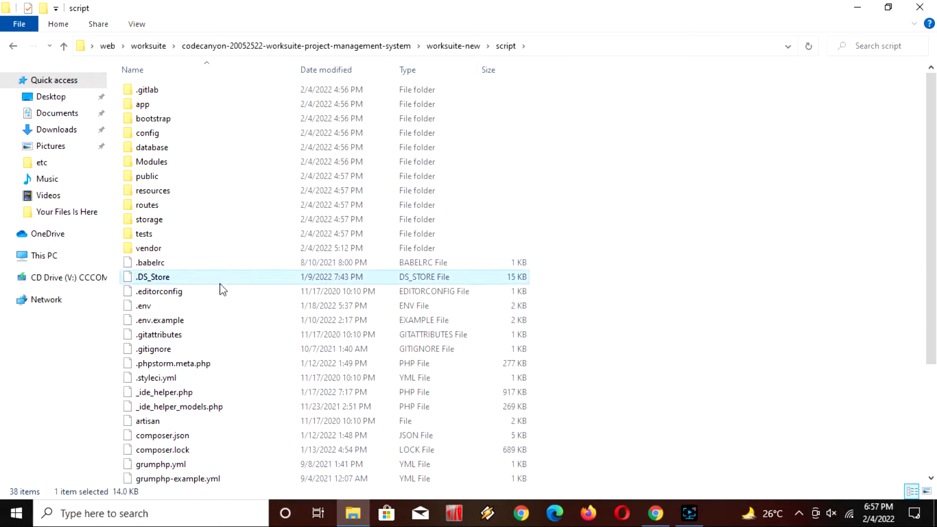
pyautogui.hotkey('ctrl', 'a')
pyautogui.scroll(-4, 217, 313)
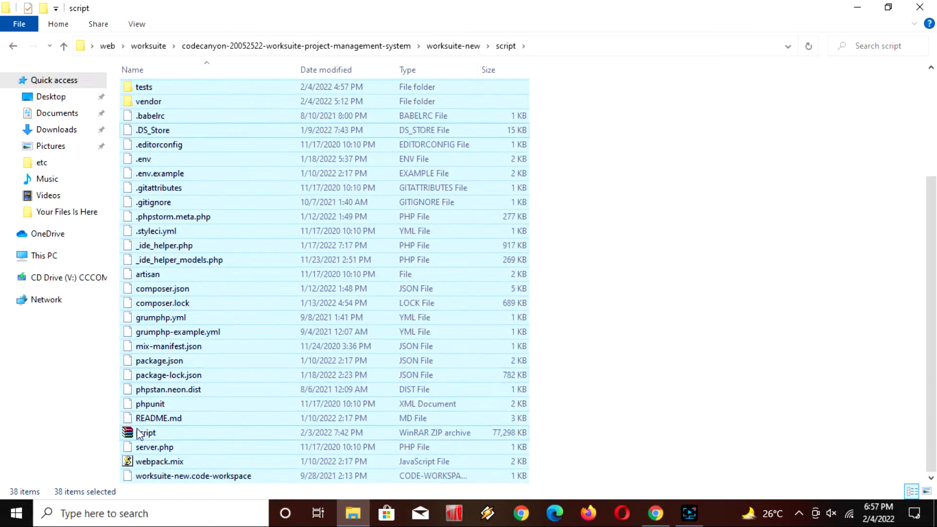
pyautogui.keyDown('ctrl'); pyautogui.click(165, 434); pyautogui.keyUp('ctrl')
pyautogui.rightClick(262, 389)
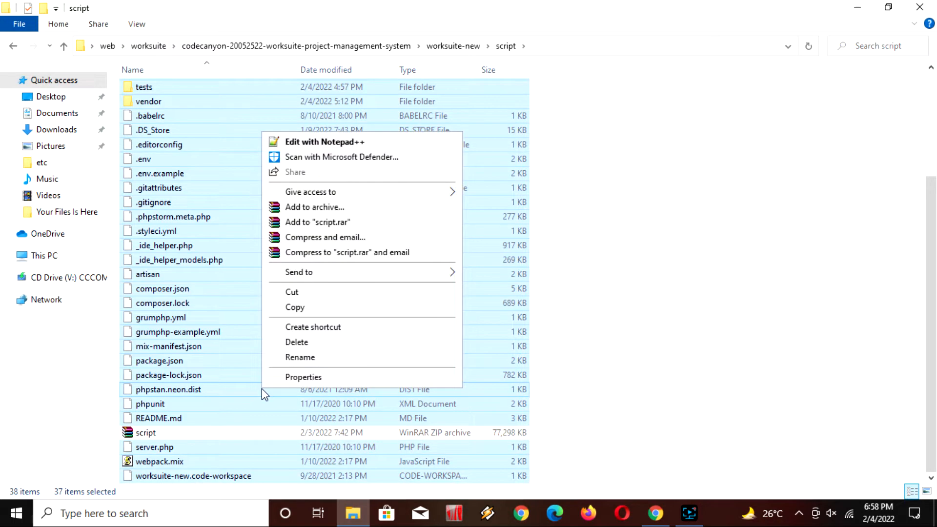
pyautogui.moveTo(335, 272)
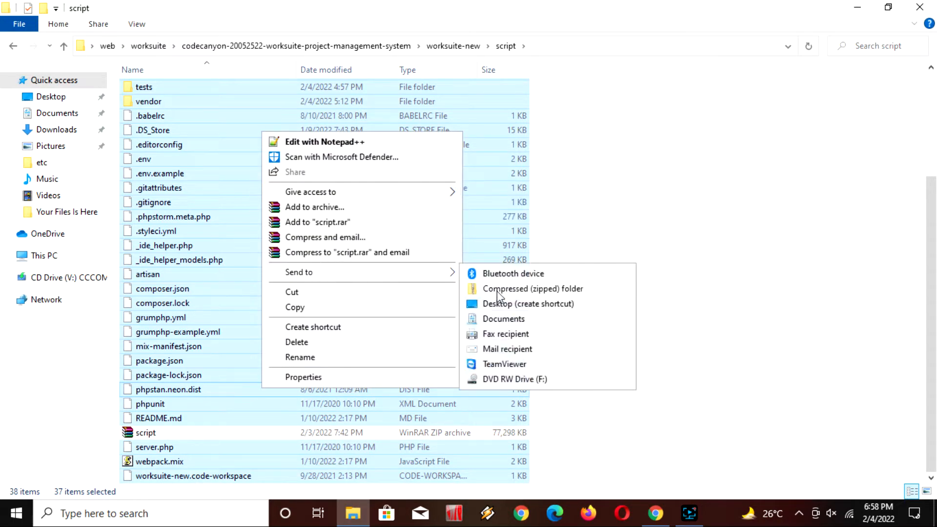
pyautogui.click(633, 455)
pyautogui.click(145, 434)
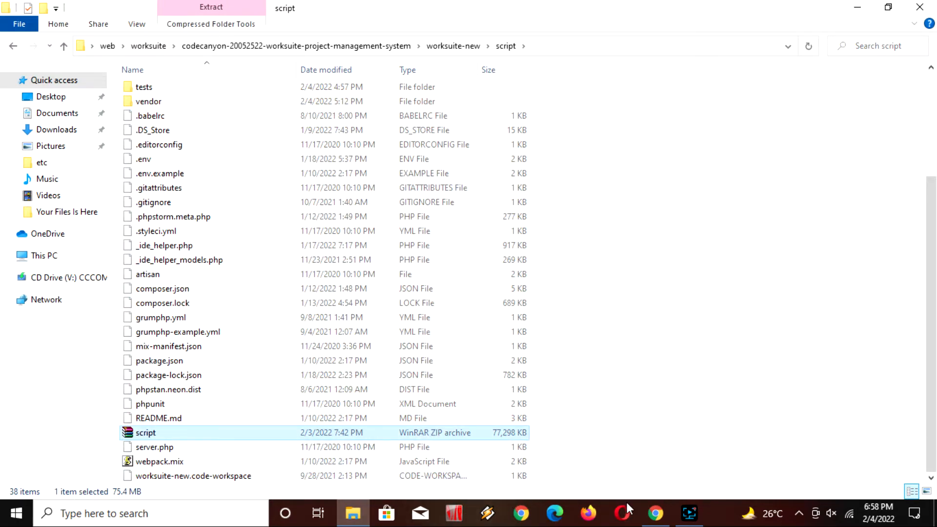
# Step: Switch to Hostinger's Subdomains page in Chrome and create the subdomain work under syanenergy.in
pyautogui.click(656, 512)
pyautogui.click(500, 19)
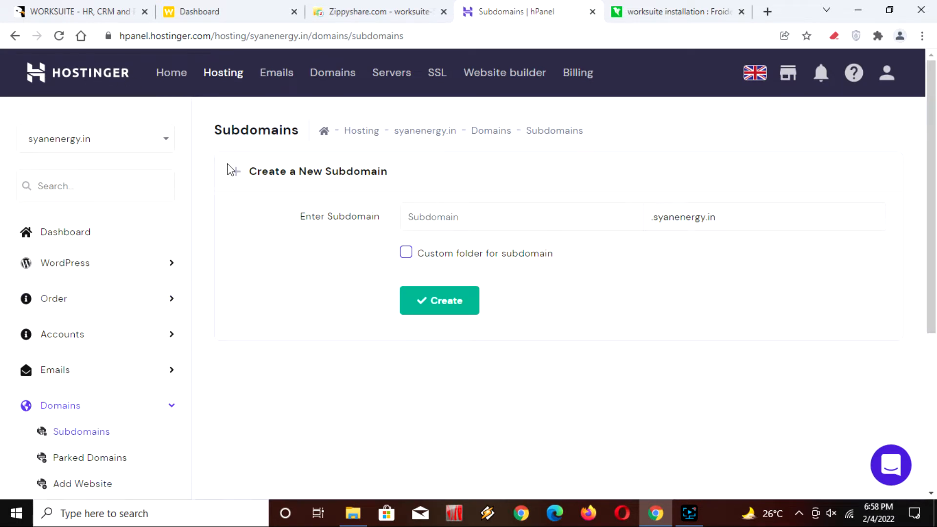
pyautogui.moveTo(249, 176); pyautogui.dragTo(417, 182)
pyautogui.moveTo(210, 131); pyautogui.dragTo(306, 148)
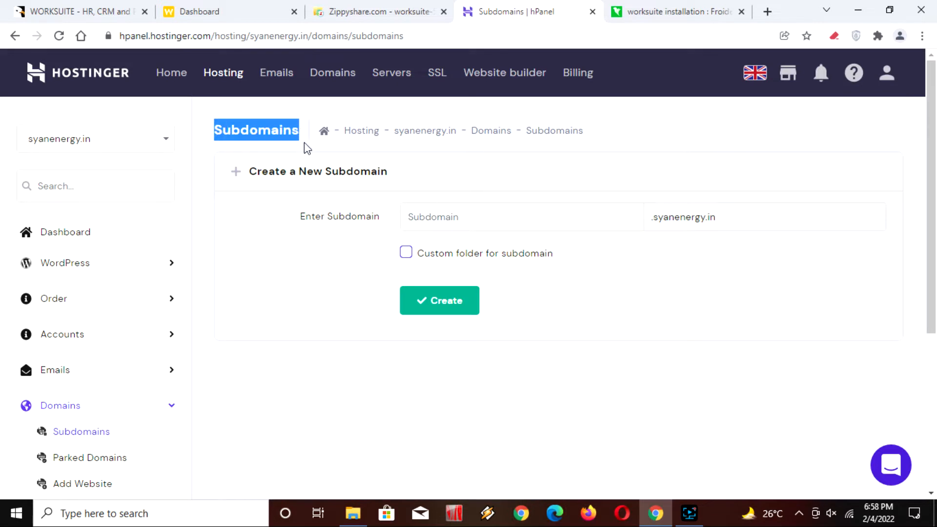
pyautogui.click(316, 189)
pyautogui.click(458, 220)
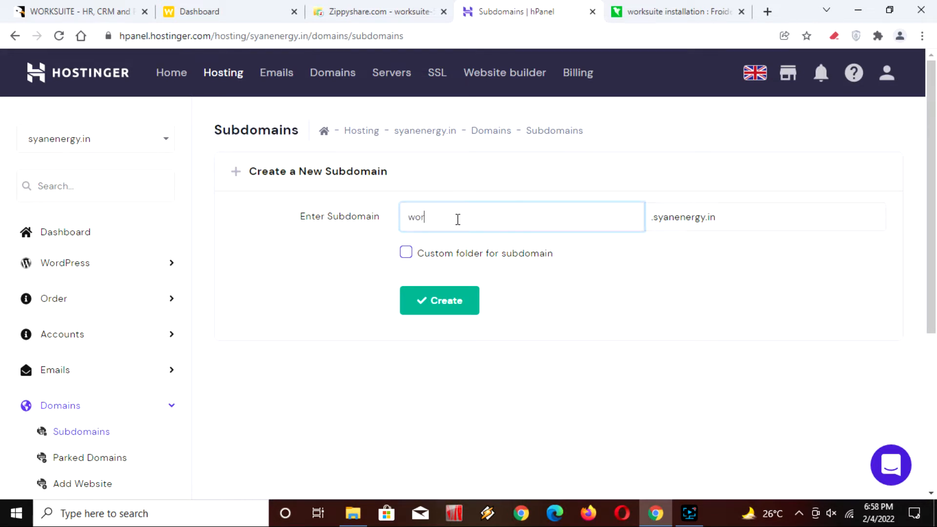
pyautogui.click(437, 307)
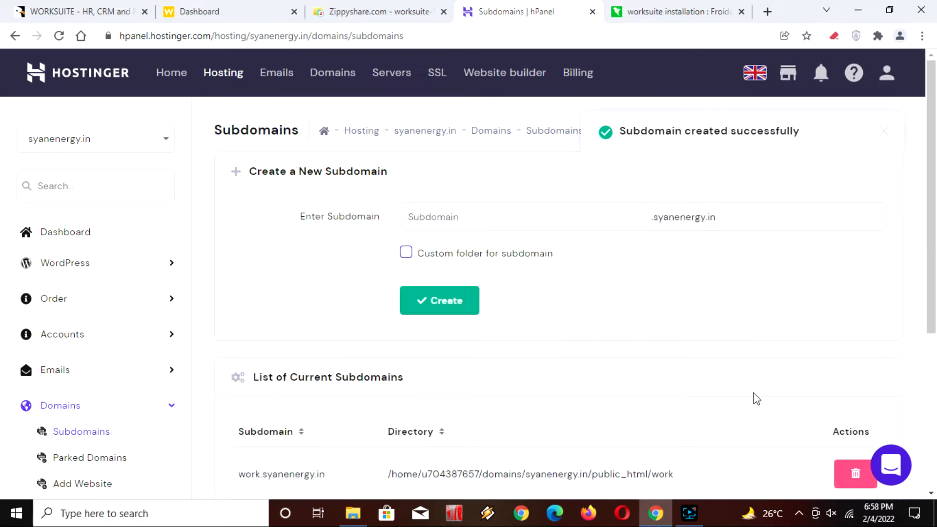
pyautogui.scroll(-1, 525, 406)
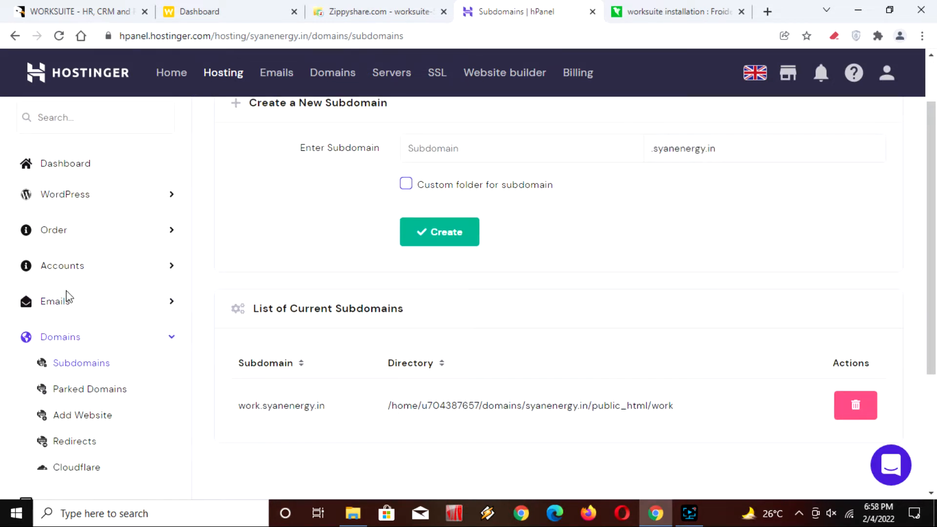
# Step: Open the standard File Manager from the Files section of hPanel
pyautogui.scroll(-2, 68, 296)
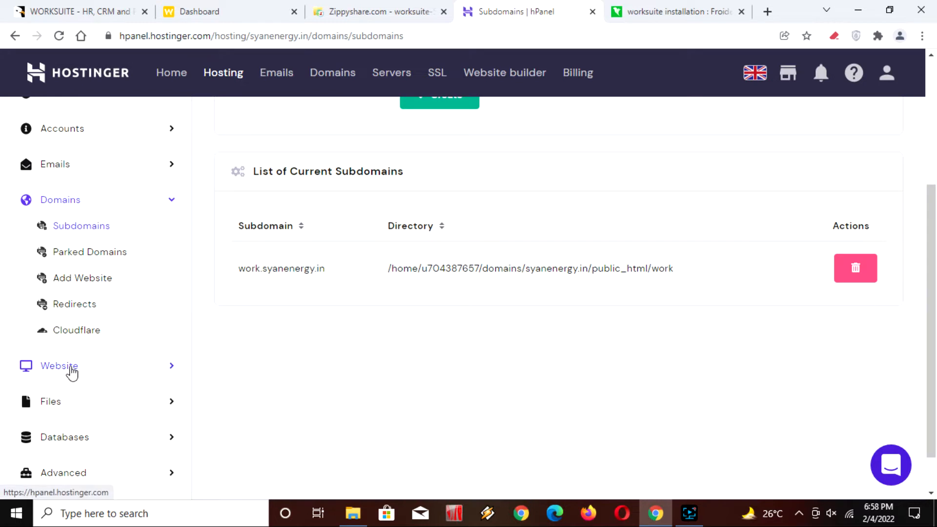
pyautogui.click(117, 405)
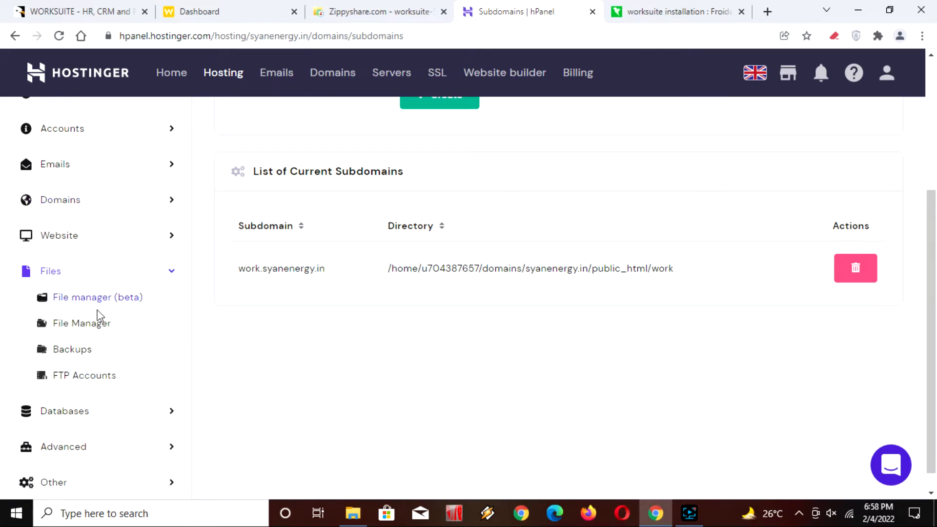
pyautogui.click(98, 327)
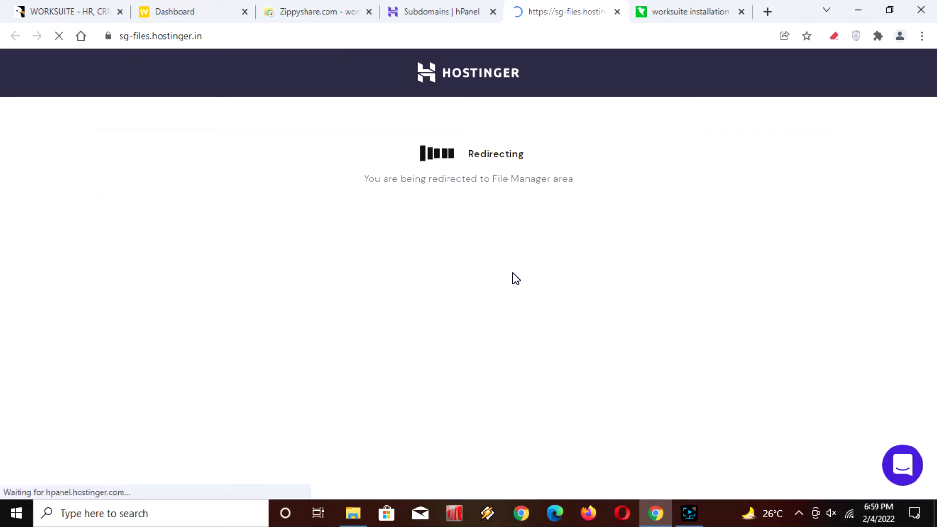
# Step: Open work.syanenergy.in in a new tab from the list of current subdomains
pyautogui.click(434, 11)
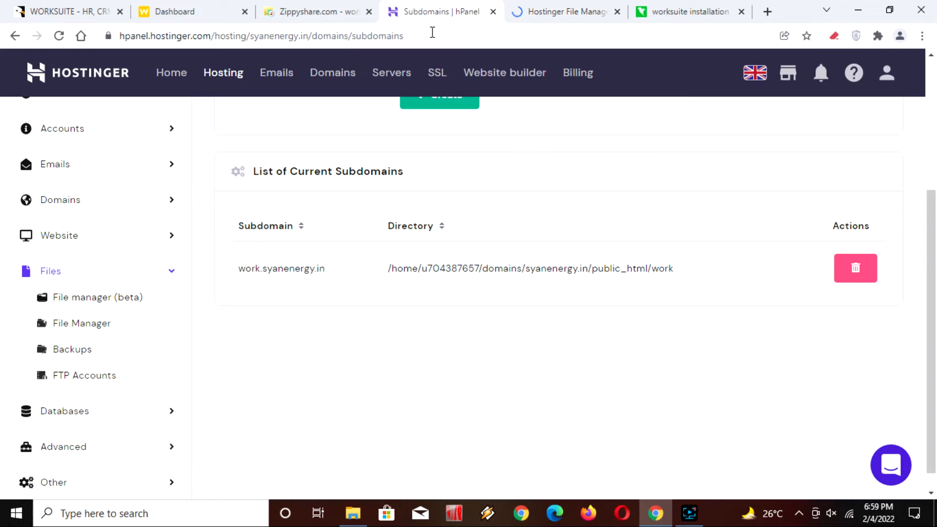
pyautogui.moveTo(239, 279); pyautogui.dragTo(344, 273)
pyautogui.rightClick(318, 275)
pyautogui.click(342, 315)
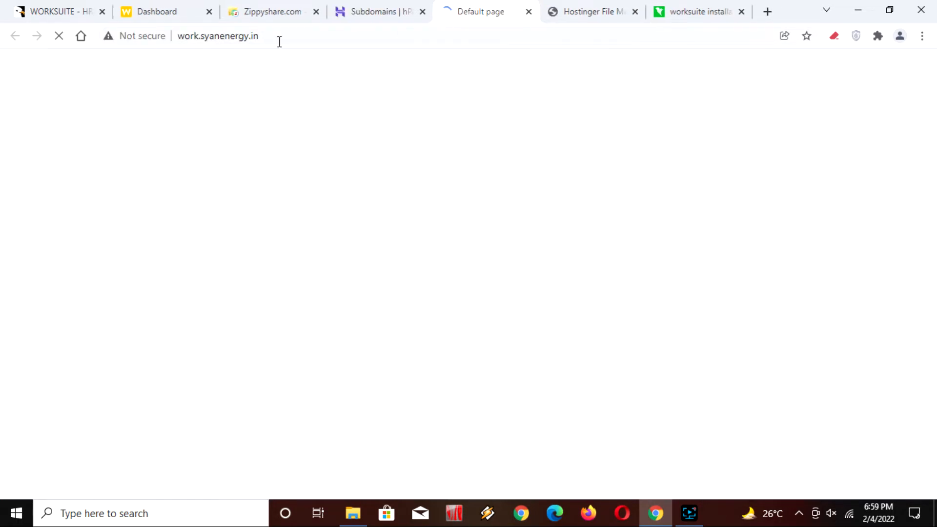
# Step: Open the work folder inside public_html in the Hostinger File Manager
pyautogui.click(562, 7)
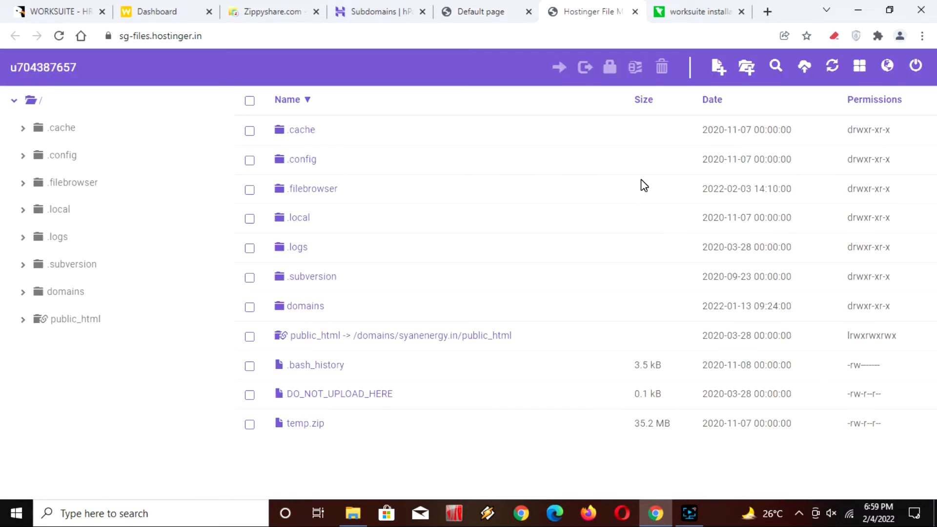
pyautogui.doubleClick(328, 342)
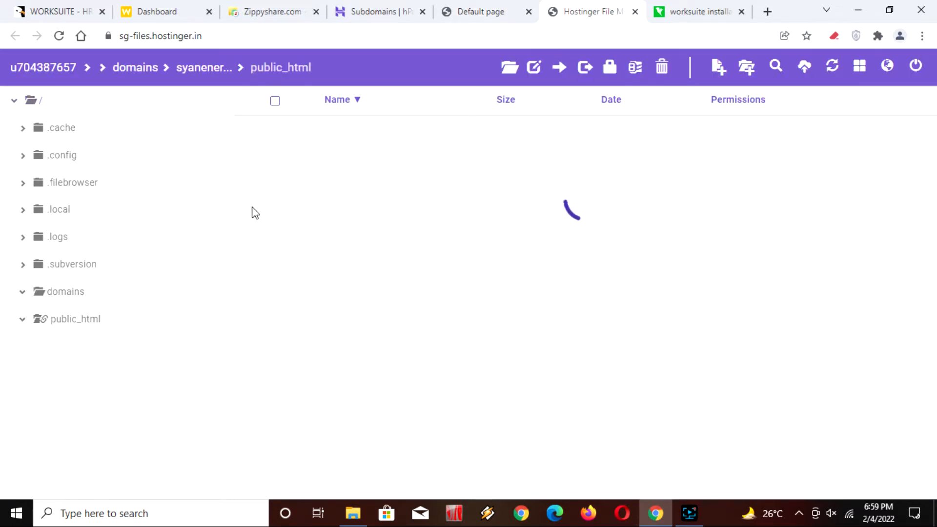
pyautogui.doubleClick(296, 276)
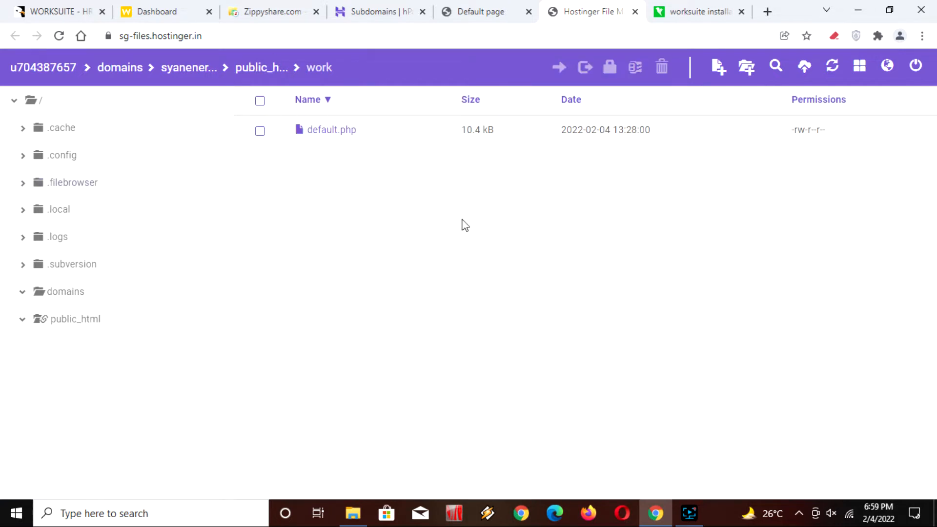
pyautogui.click(382, 11)
pyautogui.click(589, 15)
# Step: Upload the local script.zip archive from File Explorer into the hosting's work folder
pyautogui.click(353, 514)
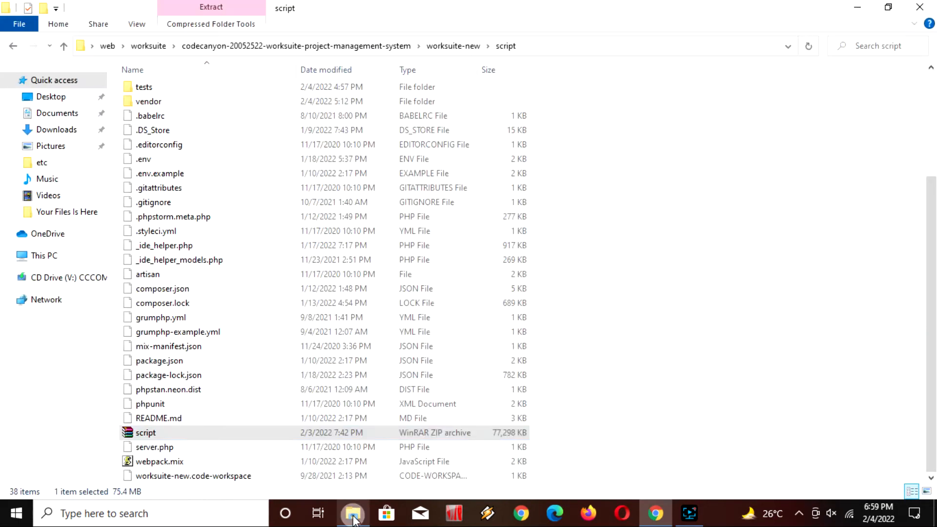
pyautogui.click(224, 435)
pyautogui.click(417, 433)
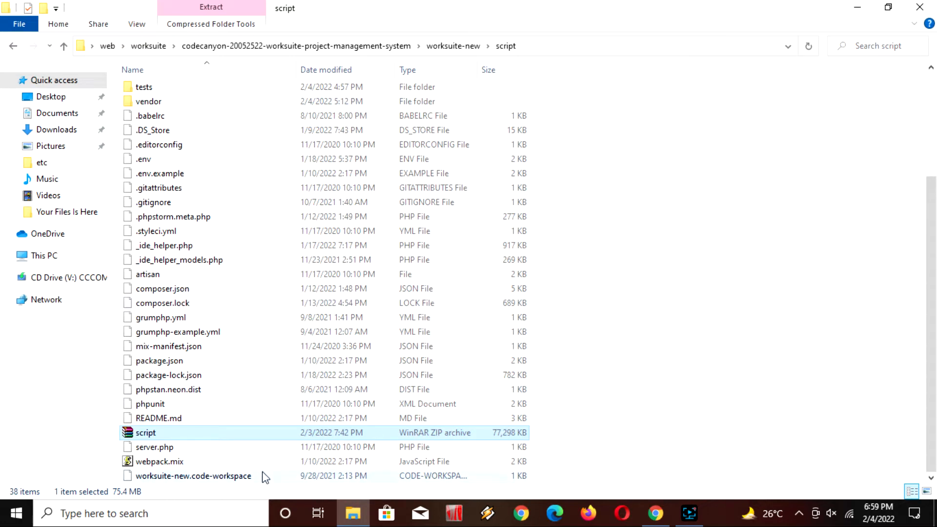
pyautogui.moveTo(235, 435); pyautogui.dragTo(557, 342)
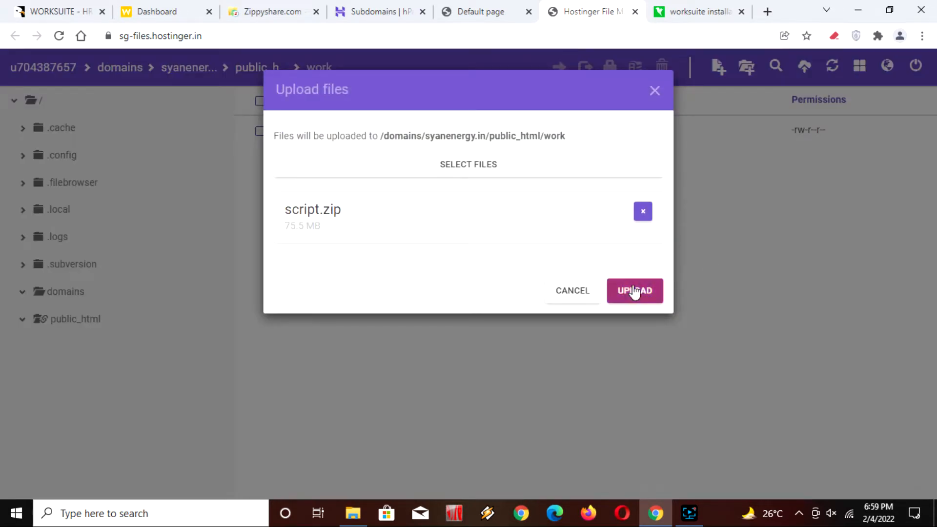
pyautogui.click(629, 295)
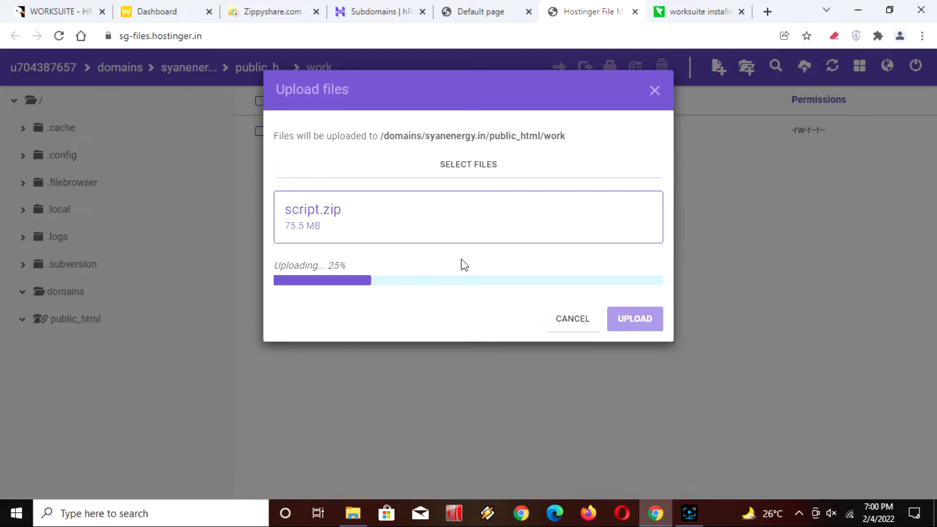
# Step: Close the upload dialog and refresh the work folder's file listing
pyautogui.click(474, 363)
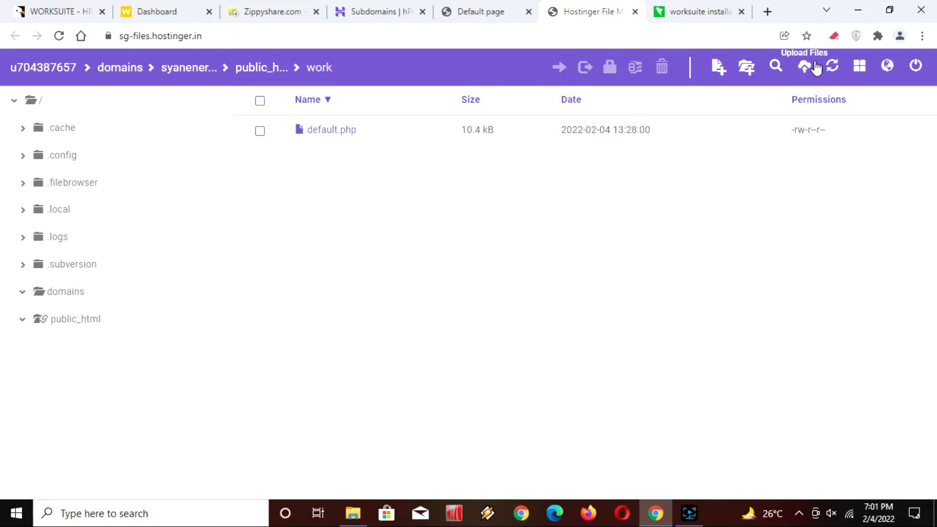
pyautogui.click(838, 72)
pyautogui.click(834, 69)
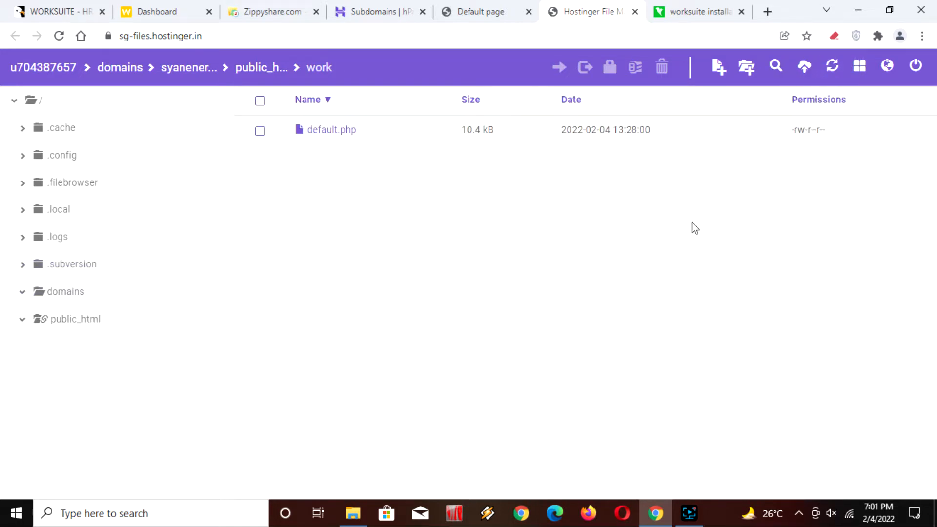
# Step: Bring back the upload dialog by adding script.zip again, and remove the duplicate entry from the queue
pyautogui.click(353, 513)
pyautogui.moveTo(417, 436); pyautogui.dragTo(598, 302)
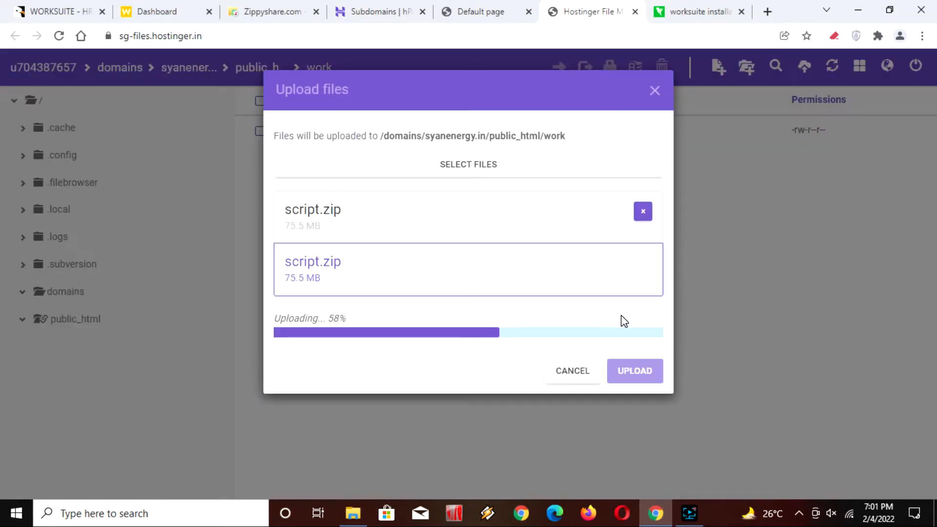
pyautogui.click(643, 210)
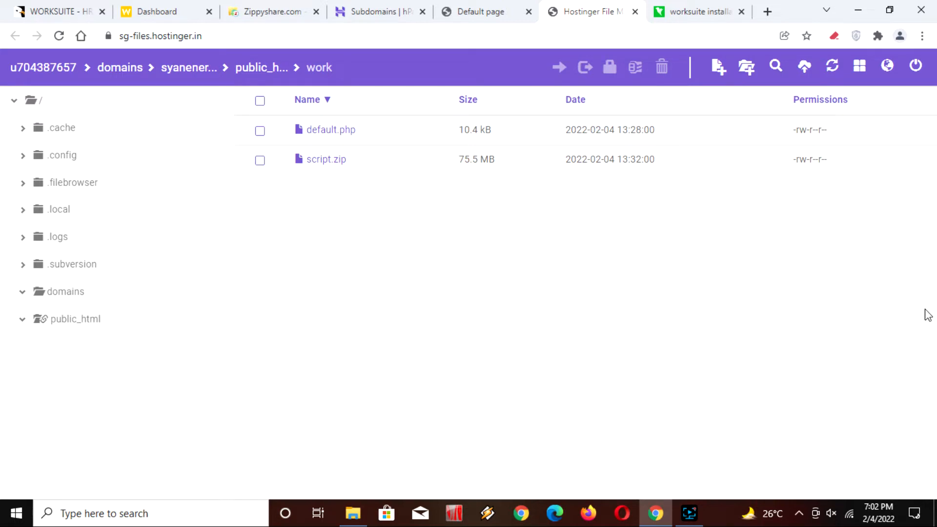
# Step: Extract script.zip inside the work folder into a new folder named script
pyautogui.click(295, 163)
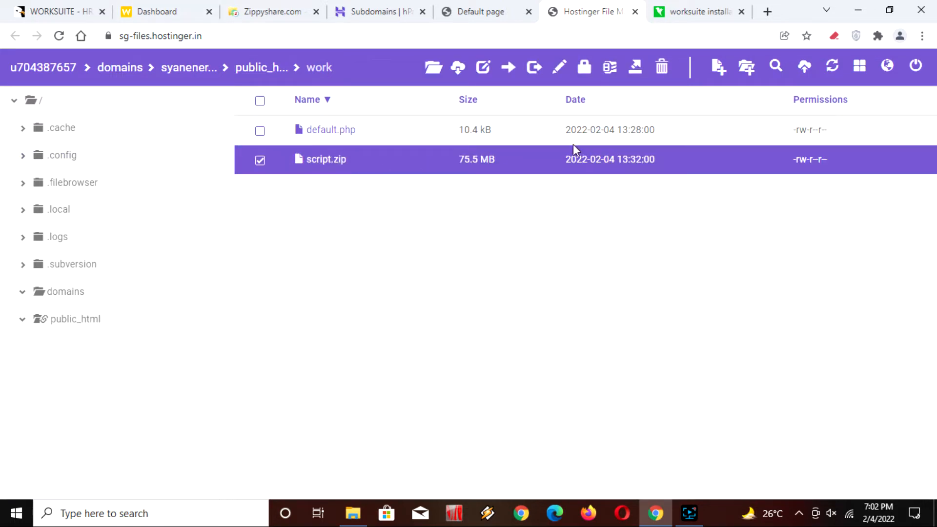
pyautogui.click(636, 66)
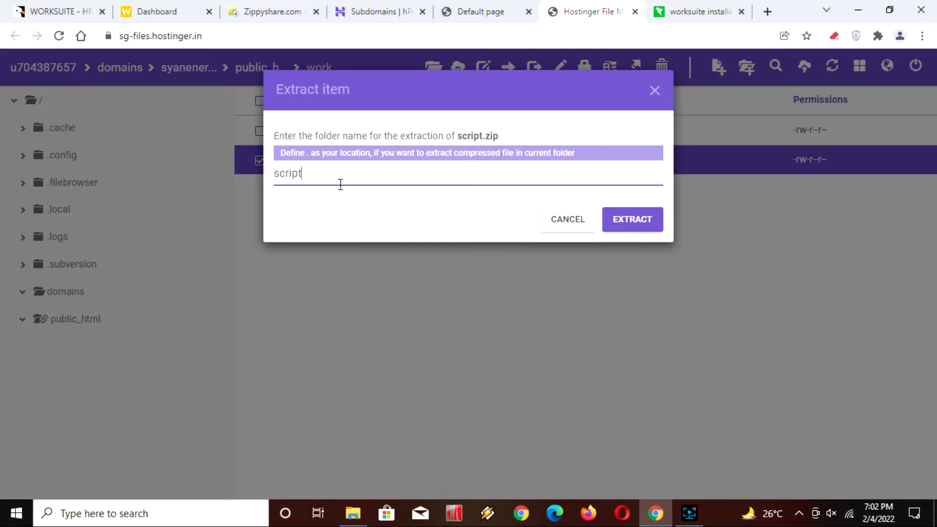
pyautogui.click(621, 222)
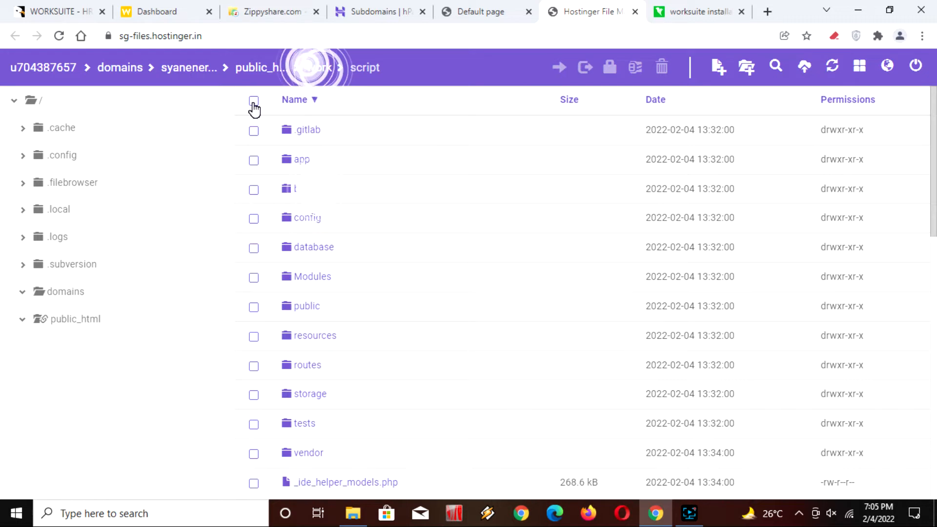
# Step: Move all extracted items from the script folder up into the work folder and check the work folder's listing down to script.zip
pyautogui.click(253, 104)
pyautogui.click(321, 69)
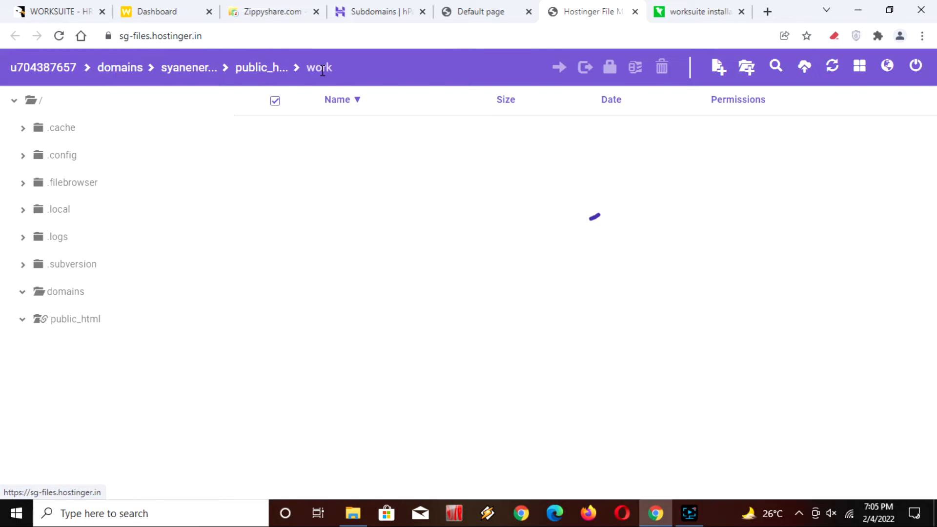
pyautogui.click(323, 70)
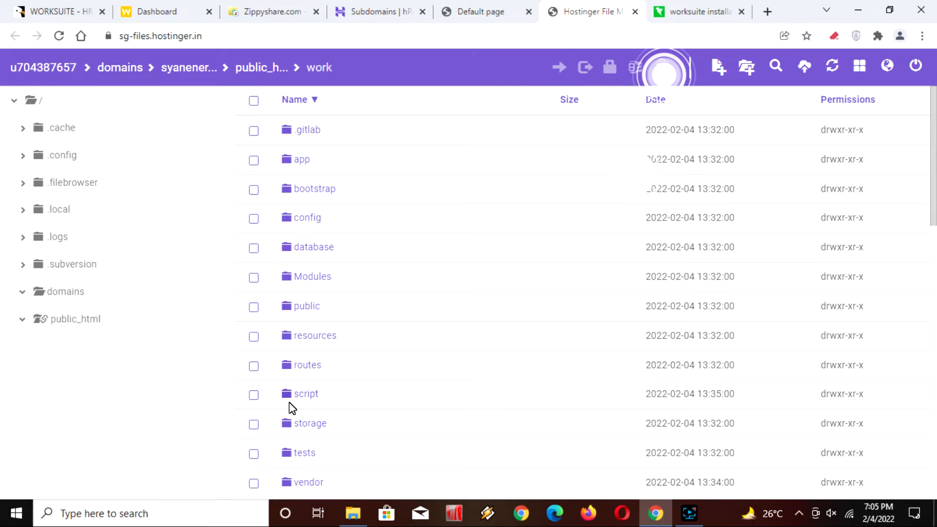
pyautogui.scroll(-10, 291, 408)
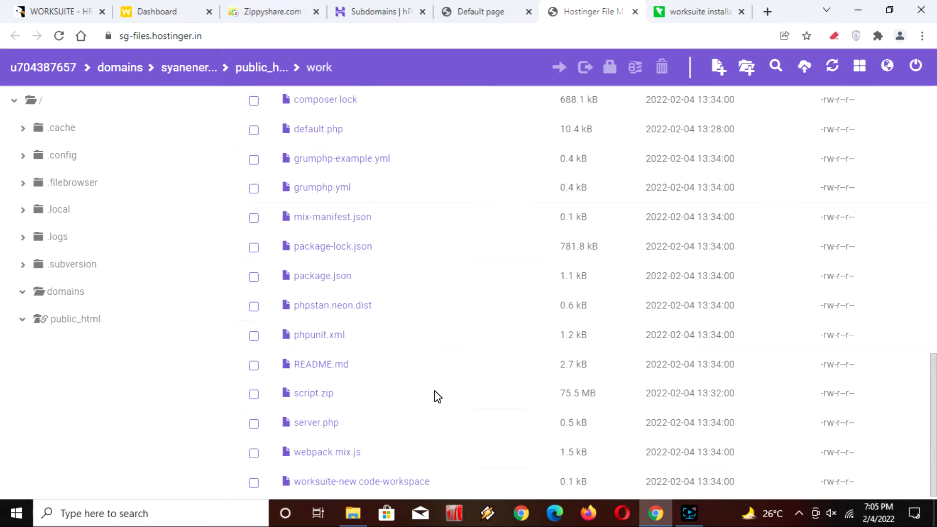
pyautogui.click(435, 394)
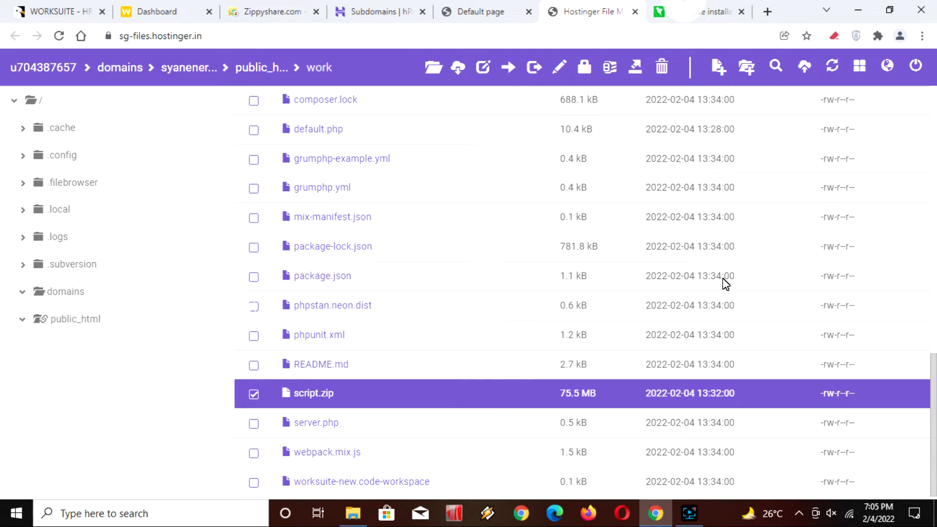
# Step: Read the Server Requirements section of the Worksuite Quick Installation & Getting Started Tutorial
pyautogui.hotkey('ctrl', 'shift', 'Tab')
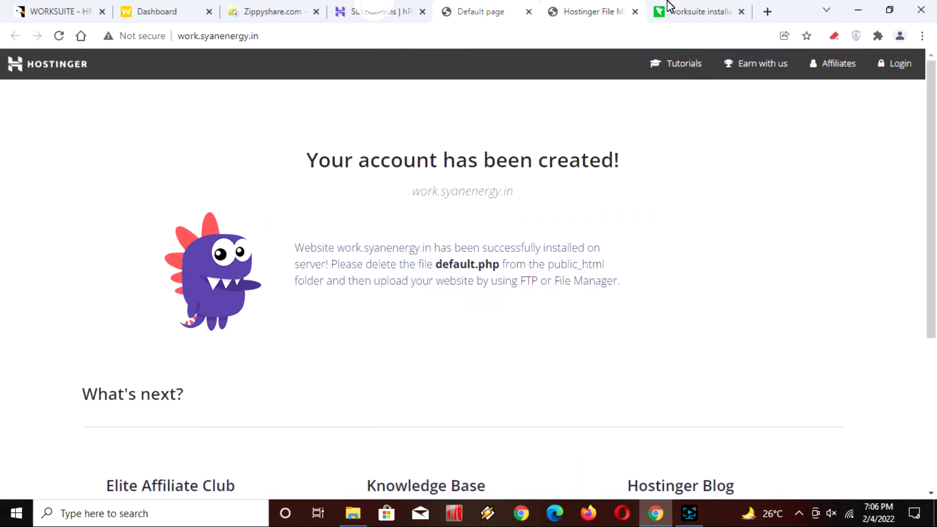
pyautogui.click(687, 9)
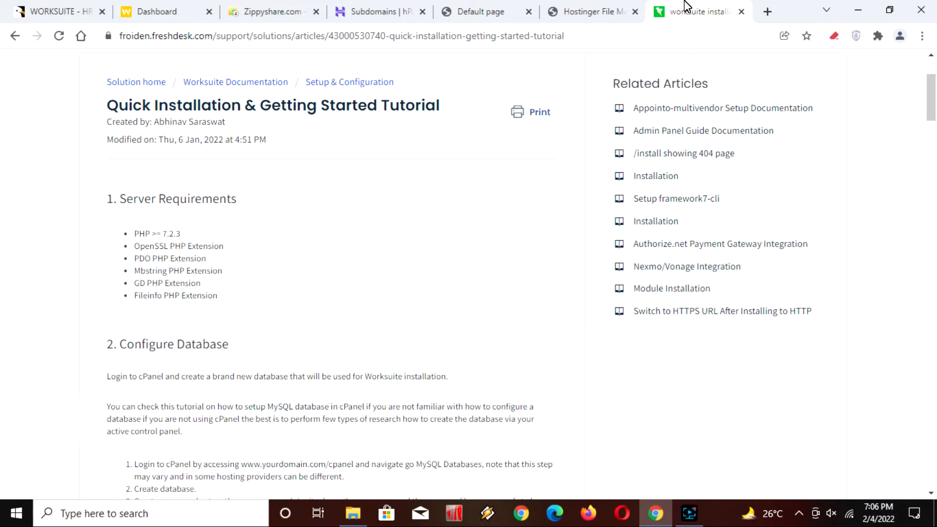
pyautogui.moveTo(149, 272); pyautogui.dragTo(165, 288)
# Step: Check the hosting's PHP version in PHP Info and its enabled extensions in PHP Configuration against the Worksuite requirements
pyautogui.hotkey('ctrl', 'shift', 'Tab')
pyautogui.hotkey('ctrl', 'shift', 'Tab')
pyautogui.hotkey('ctrl', 'shift', 'Tab')
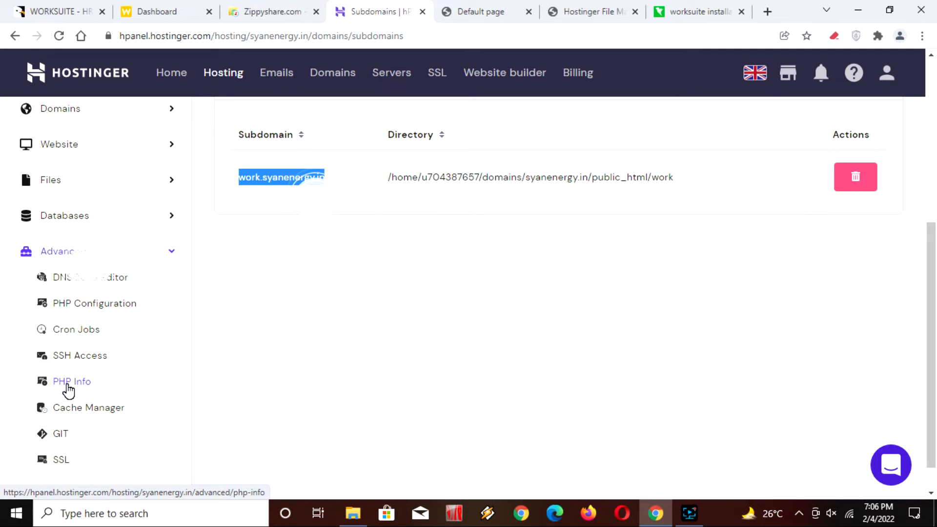
pyautogui.click(68, 385)
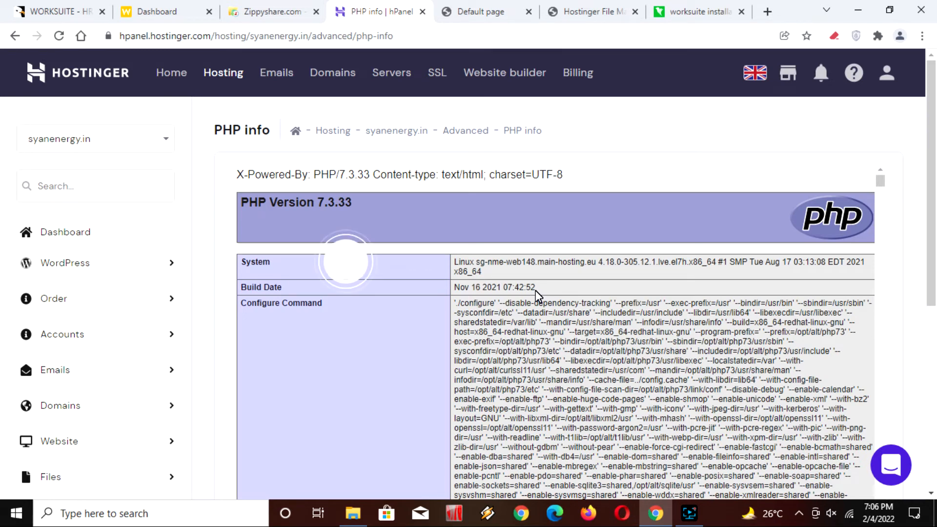
pyautogui.scroll(-5, 90, 275)
pyautogui.click(90, 268)
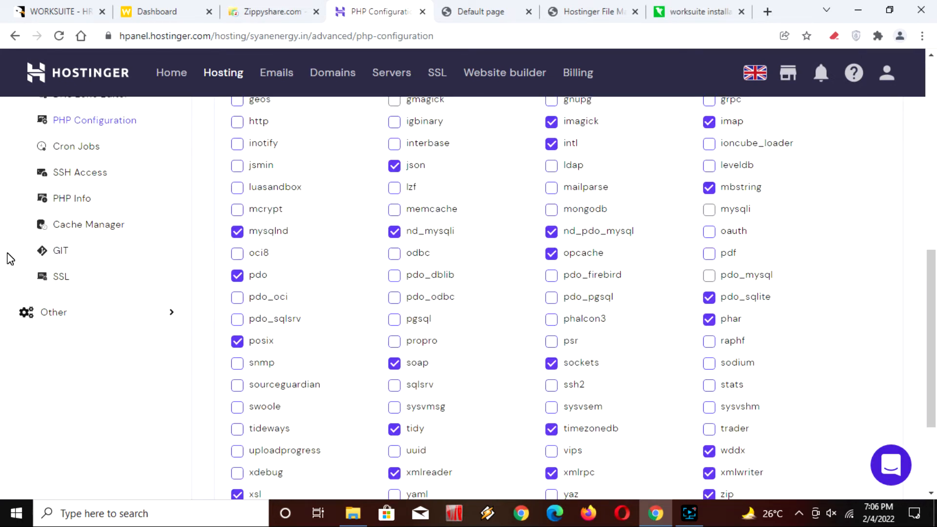
pyautogui.scroll(5, 203, 335)
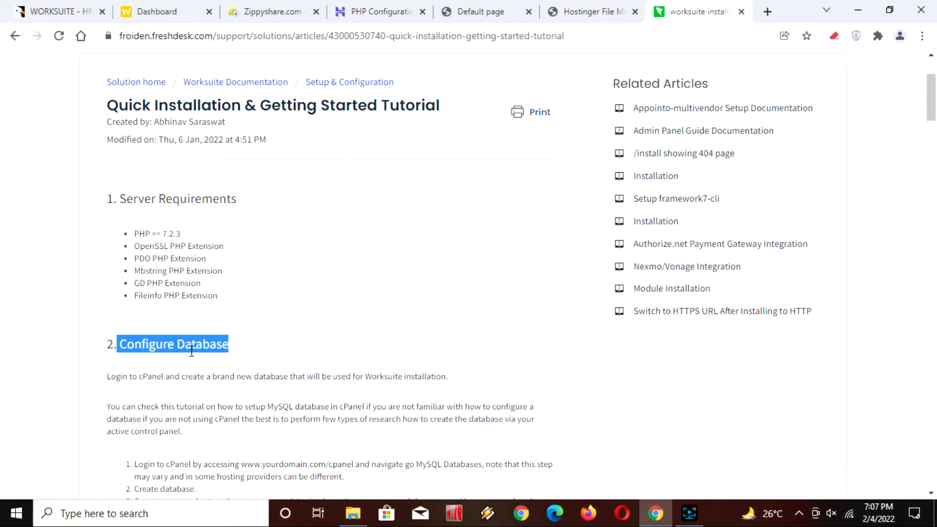
# Step: Read the tutorial's Configure Database section, and in Hostinger's MySQL Databases form enter work as both the database name and the username suffix
pyautogui.click(191, 356)
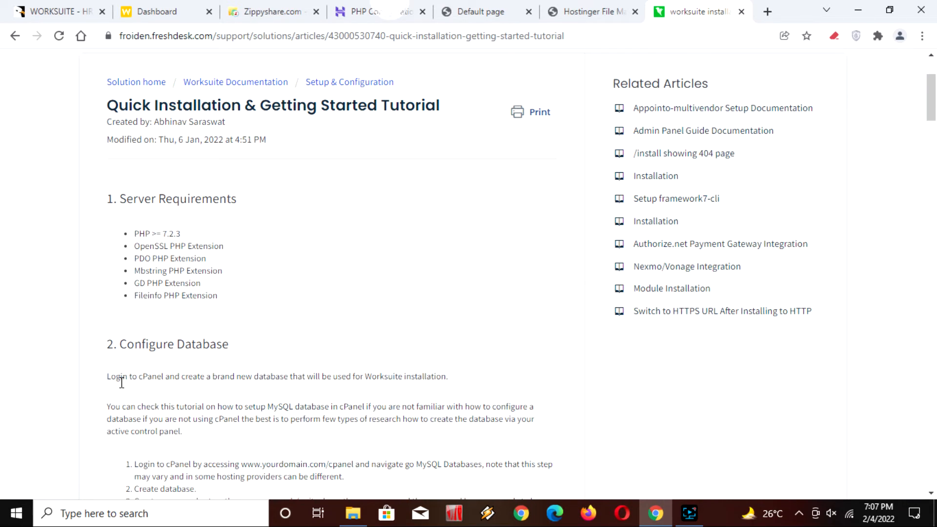
pyautogui.scroll(-3, 121, 383)
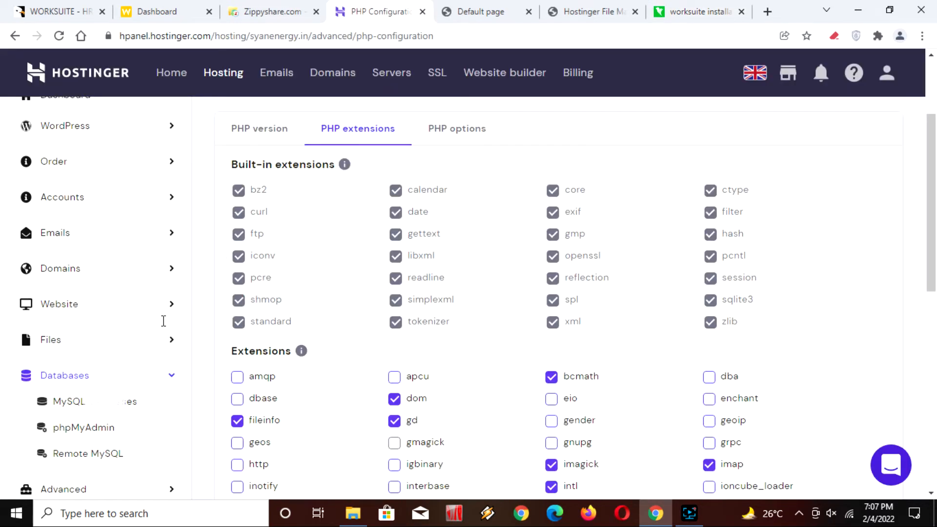
pyautogui.click(107, 408)
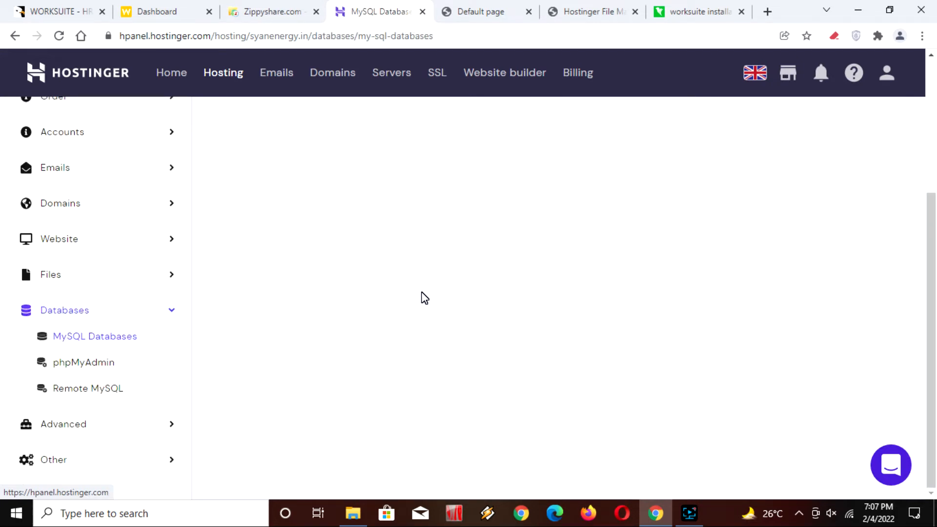
pyautogui.write('w')
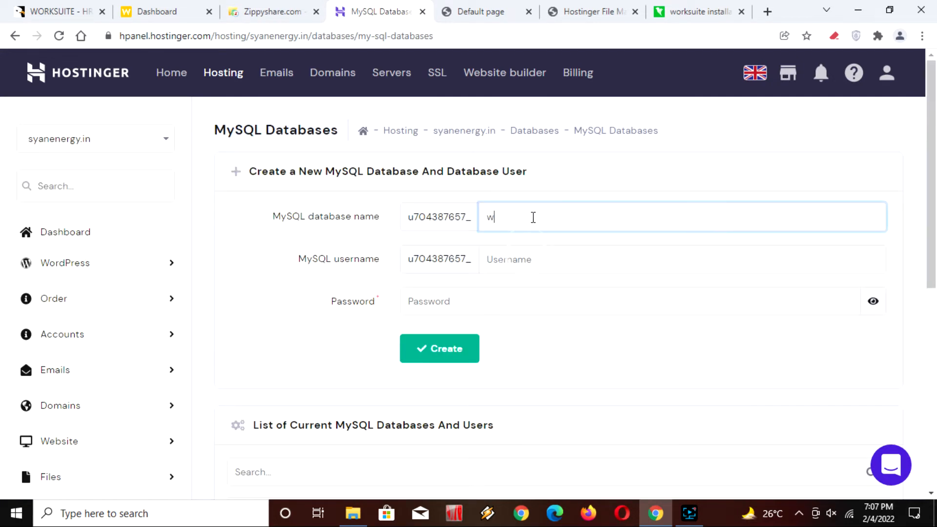
pyautogui.write('ork')
pyautogui.click(528, 256)
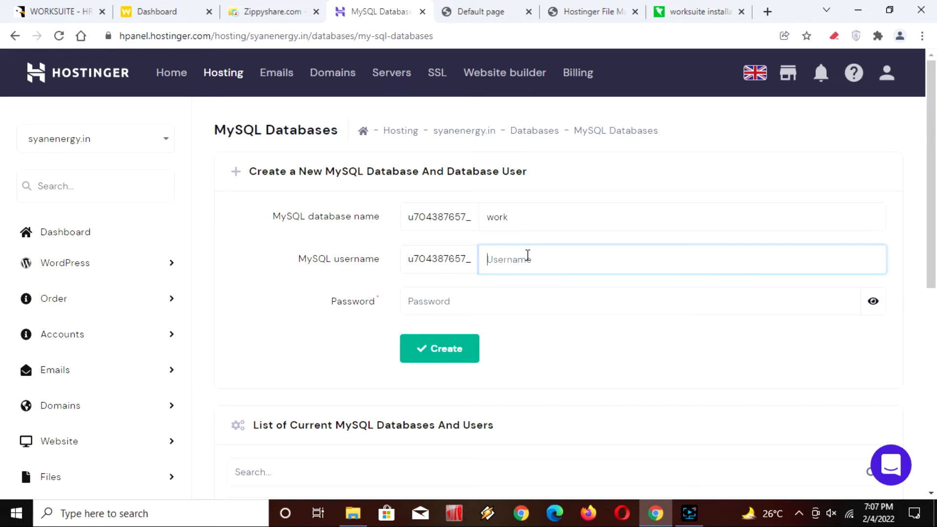
pyautogui.write('work')
# Step: Generate a password for the MySQL user and copy it
pyautogui.click(768, 308)
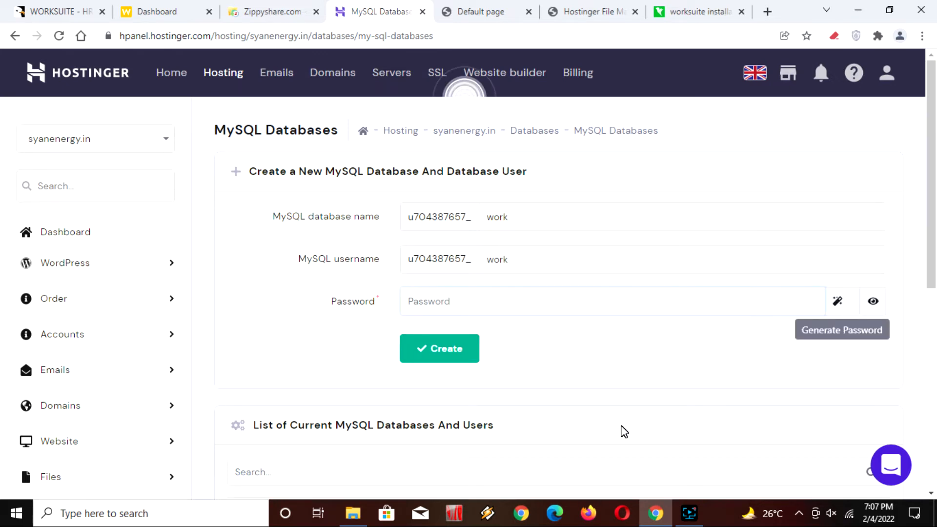
pyautogui.rightClick(423, 300)
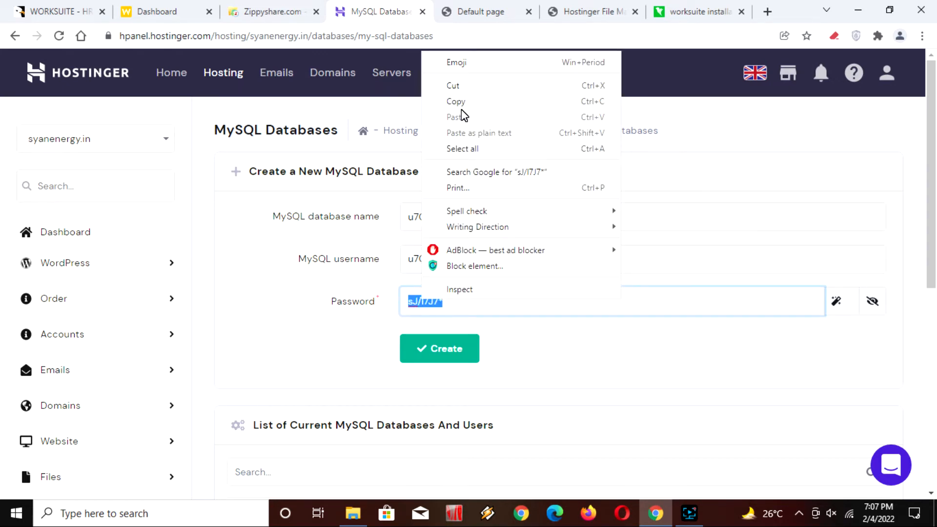
pyautogui.click(456, 102)
pyautogui.click(581, 353)
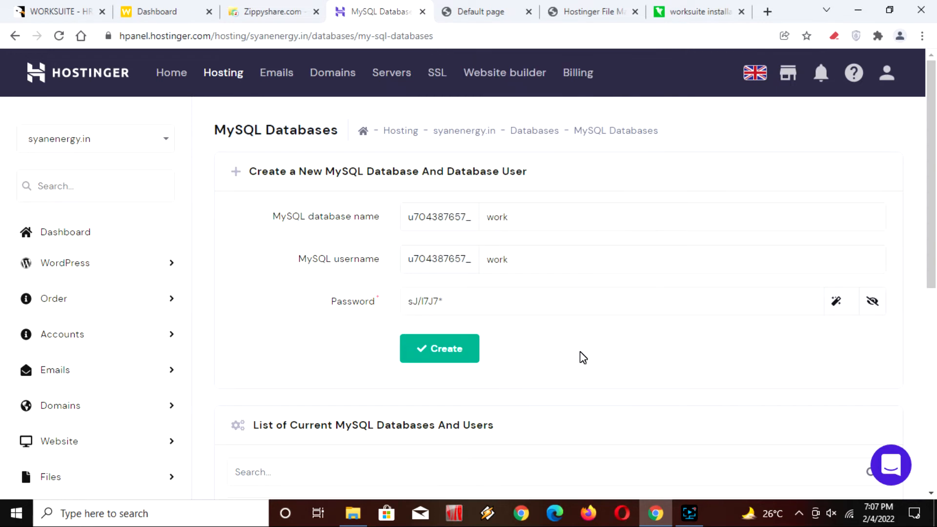
# Step: Open Notepad and paste the copied database password into a blank note
pyautogui.click(104, 512)
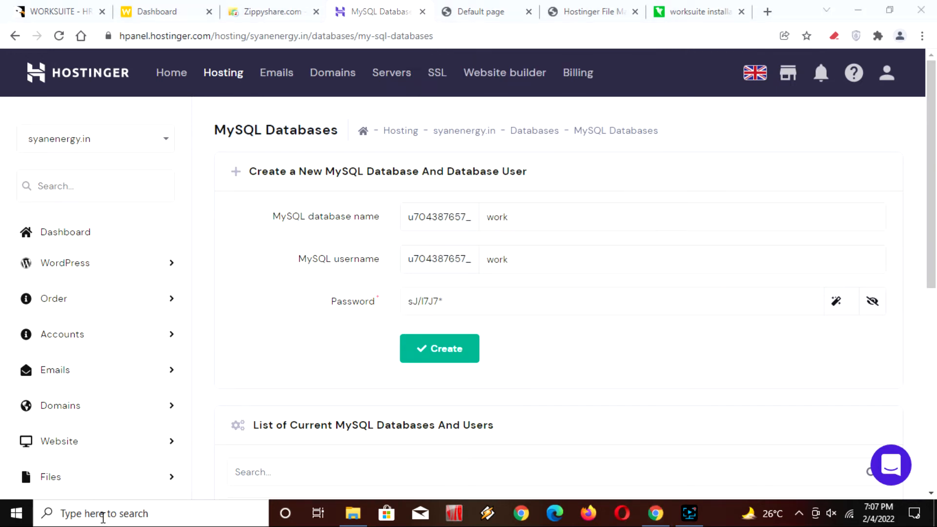
pyautogui.write('no')
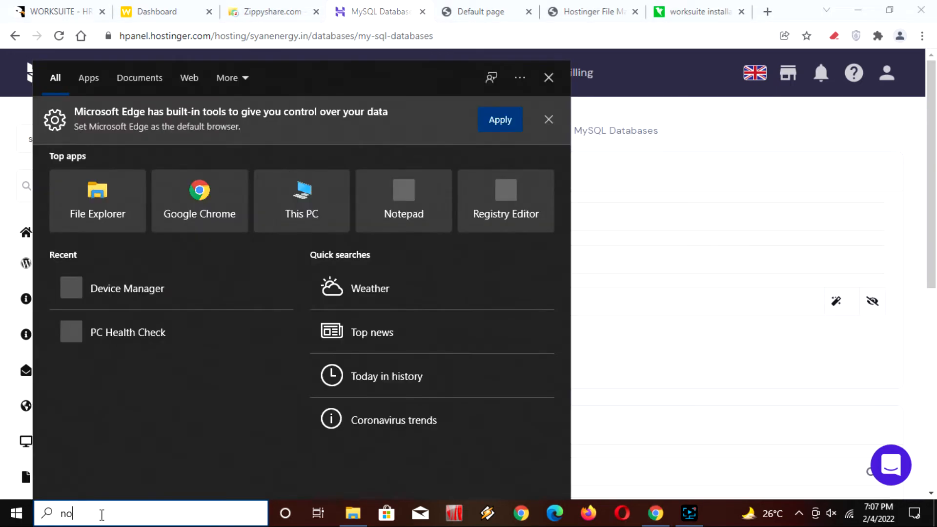
pyautogui.write('te')
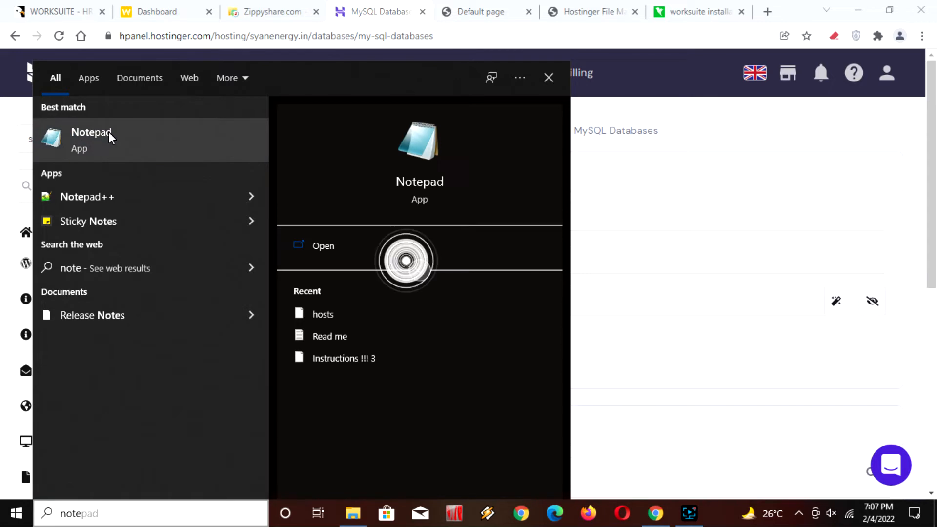
pyautogui.click(108, 132)
pyautogui.rightClick(265, 148)
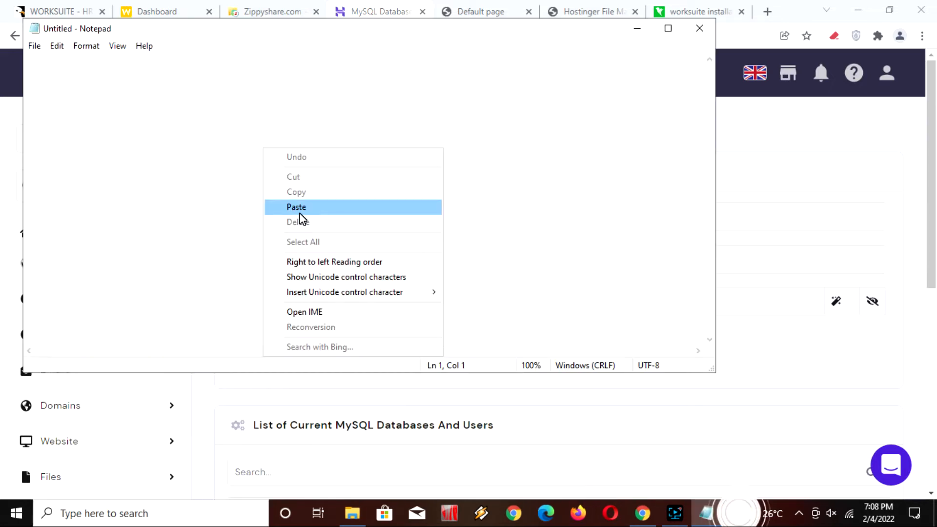
pyautogui.click(300, 213)
# Step: Copy the account prefix of the MySQL username onto a second line of the Notepad note
pyautogui.moveTo(277, 35); pyautogui.dragTo(389, 313)
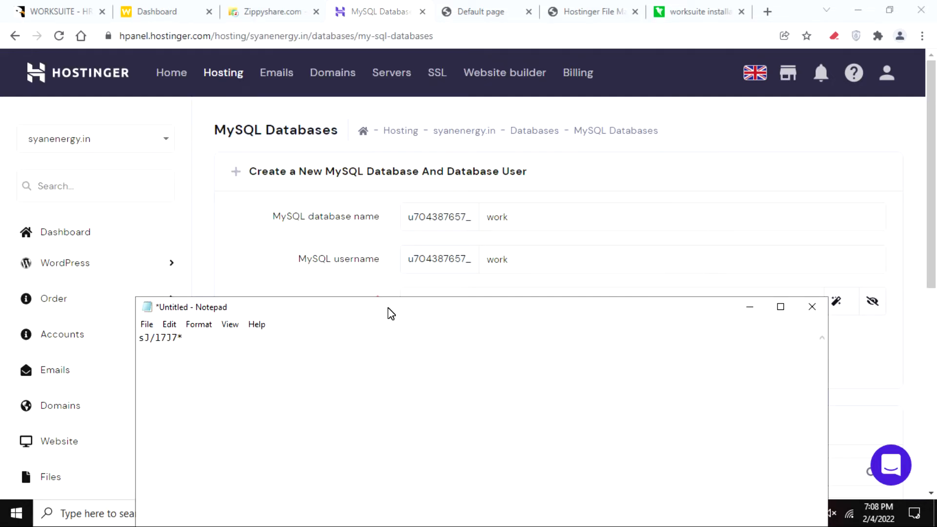
pyautogui.doubleClick(410, 256)
pyautogui.hotkey('ctrl', 'c')
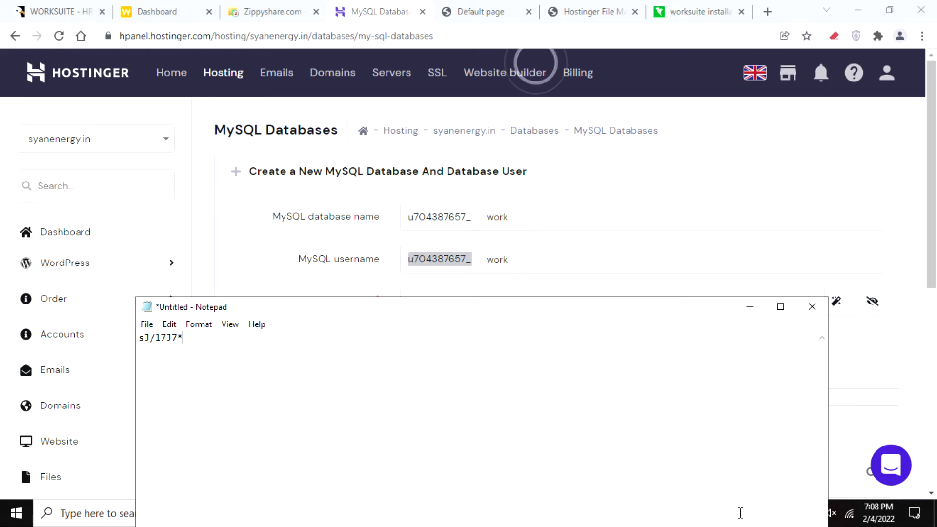
pyautogui.press('Return')
pyautogui.hotkey('ctrl', 'v')
pyautogui.press('Return')
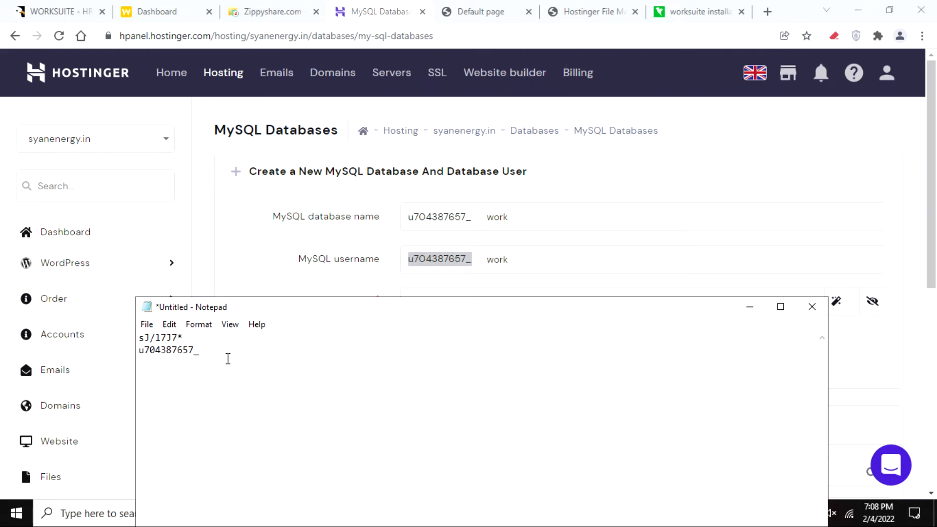
pyautogui.click(750, 307)
# Step: Append the username suffix work from the database form to the prefix in the Notepad note
pyautogui.doubleClick(497, 259)
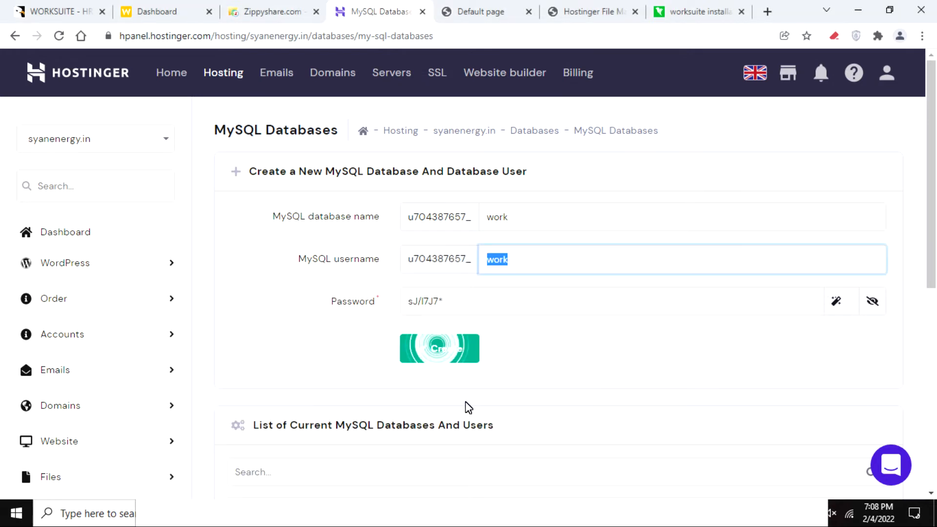
pyautogui.hotkey('ctrl', 'c')
pyautogui.hotkey('alt', 'Tab')
pyautogui.click(280, 352)
pyautogui.hotkey('ctrl', 'v')
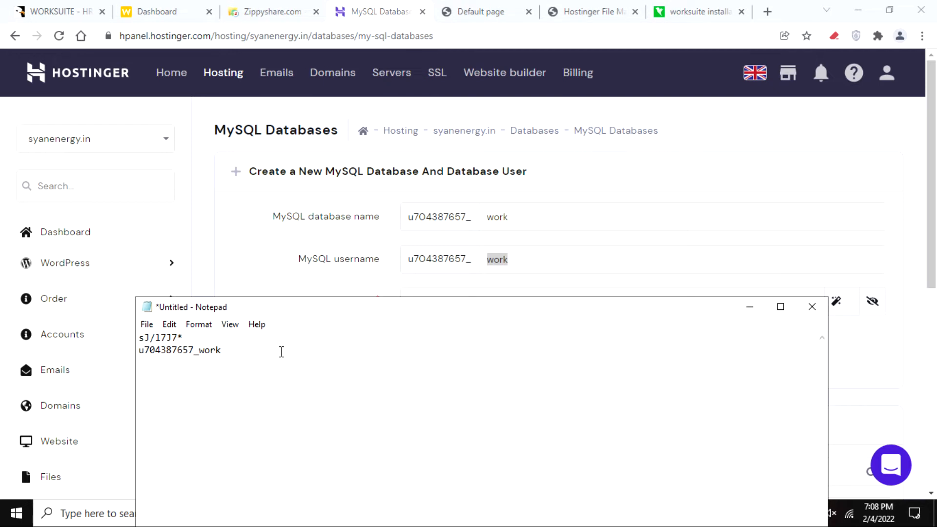
pyautogui.click(749, 307)
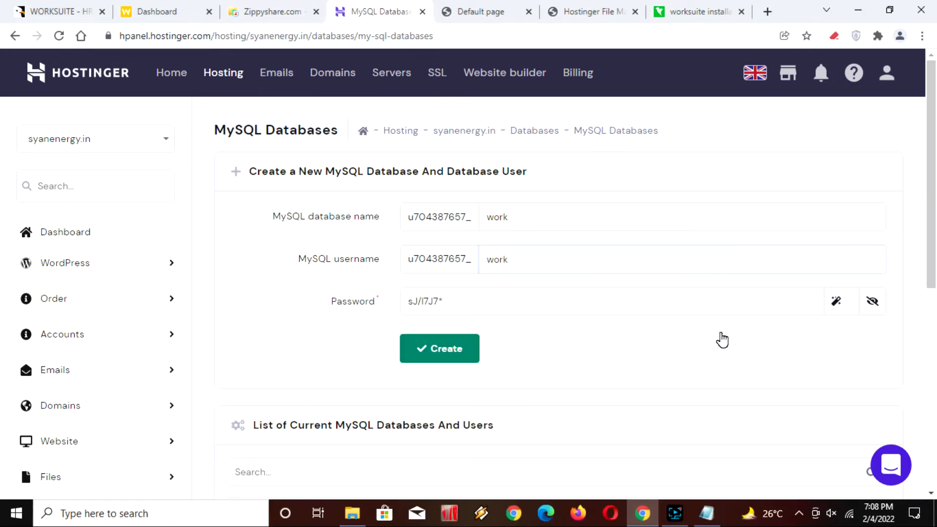
# Step: Create the MySQL database and user, and compare its entry in the current databases list with the username saved in Notepad
pyautogui.click(439, 349)
pyautogui.scroll(-1, 609, 350)
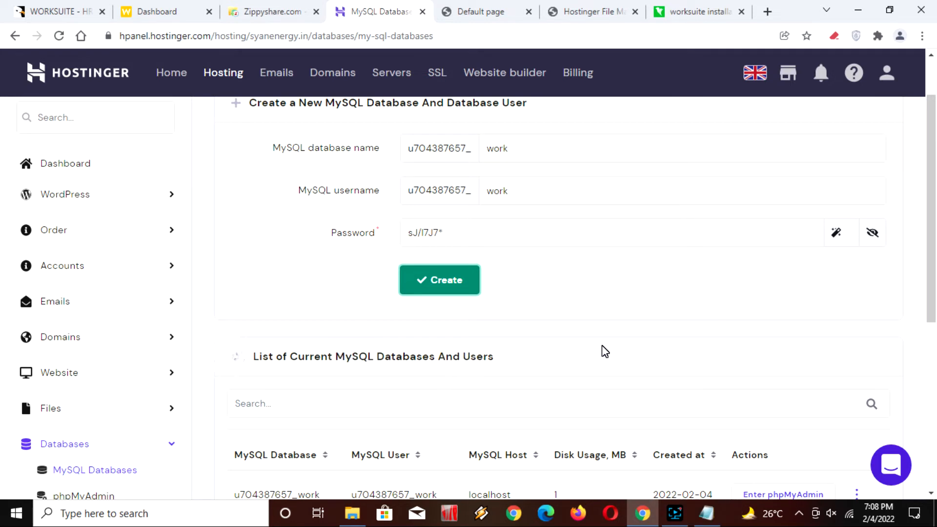
pyautogui.scroll(-3, 353, 357)
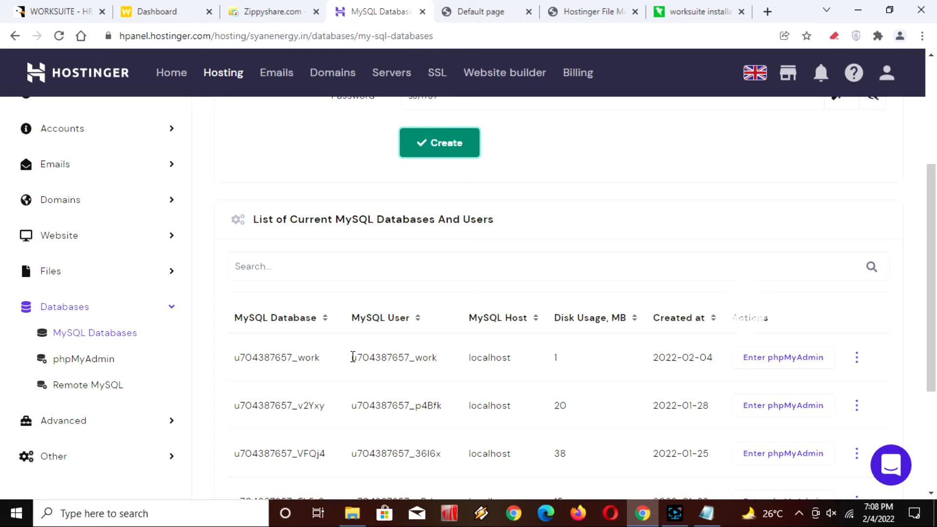
pyautogui.hotkey('alt', 'Tab')
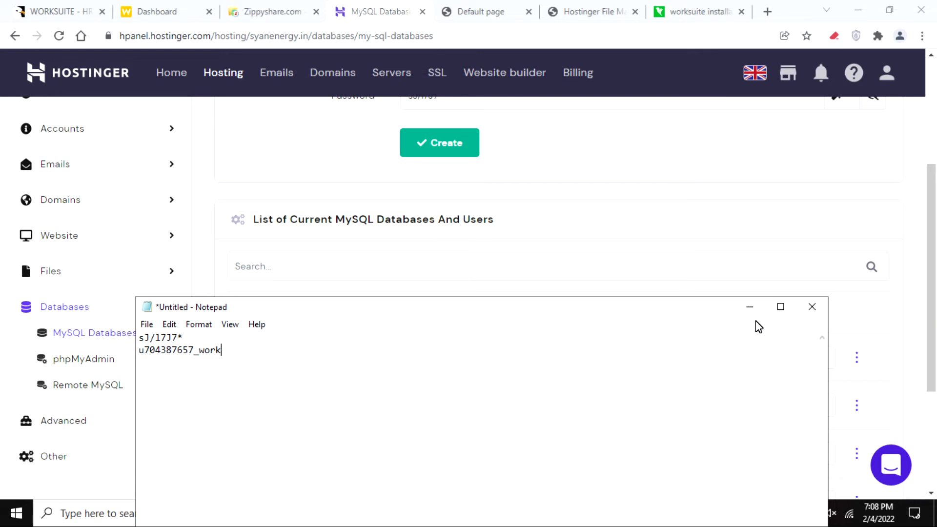
pyautogui.click(749, 306)
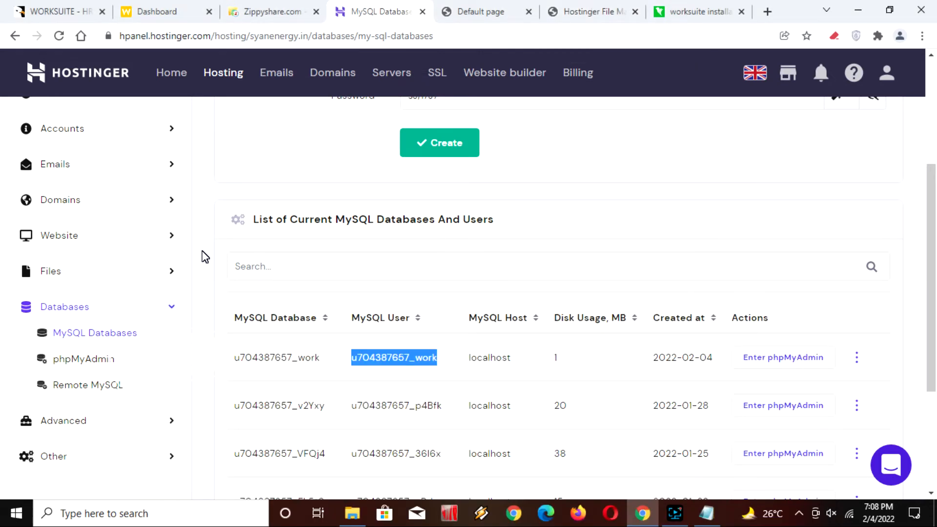
# Step: Read the Configure Database instructions in the Worksuite installation guide and check the uploaded files in the work folder
pyautogui.hotkey('ctrl', '9')
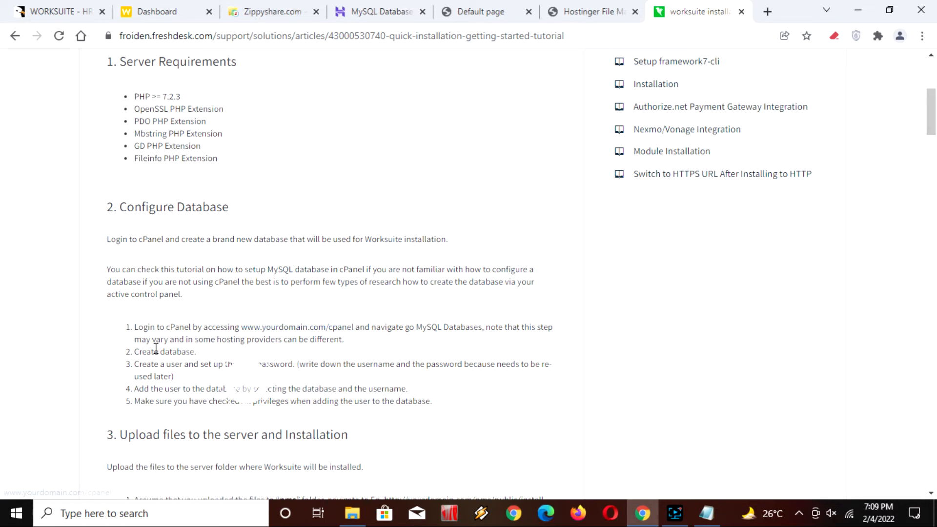
pyautogui.moveTo(135, 364); pyautogui.dragTo(295, 364)
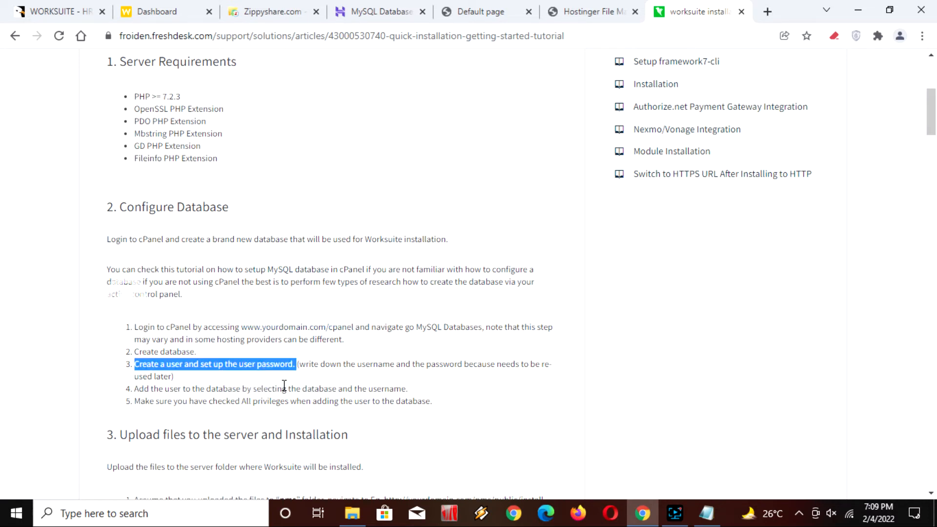
pyautogui.moveTo(297, 364); pyautogui.dragTo(247, 381)
pyautogui.click(141, 385)
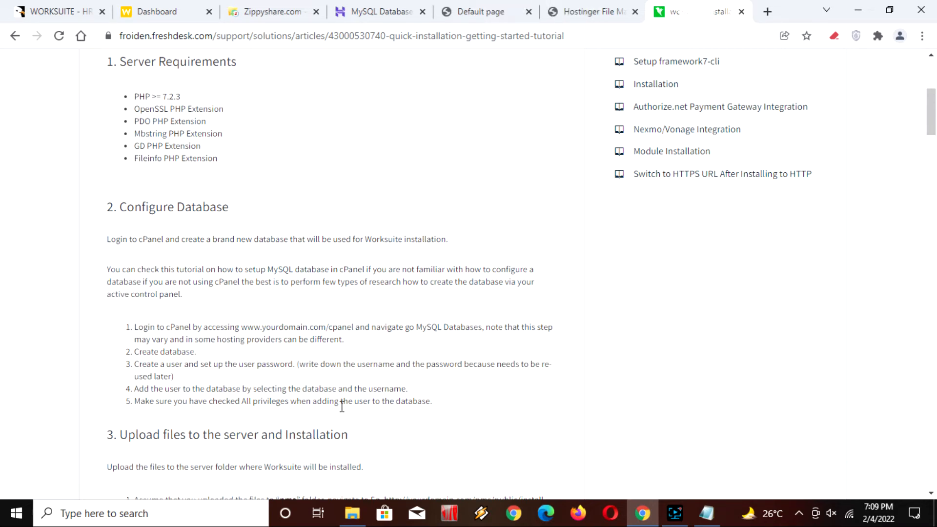
pyautogui.scroll(-3, 342, 406)
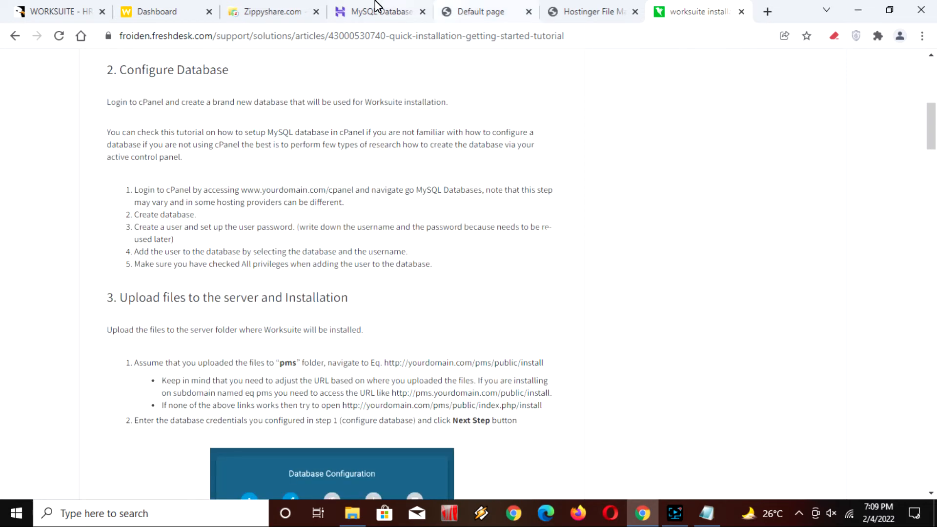
pyautogui.click(588, 12)
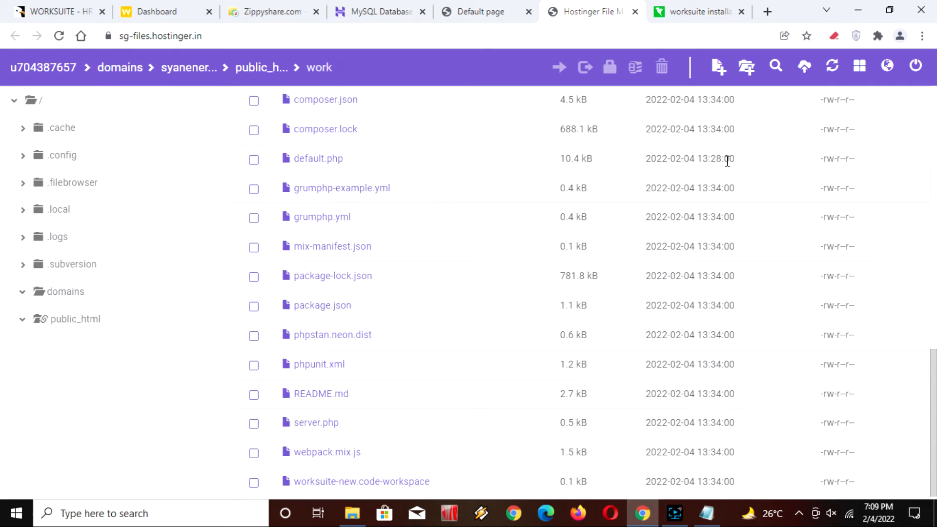
pyautogui.hotkey('ctrl', 'Tab')
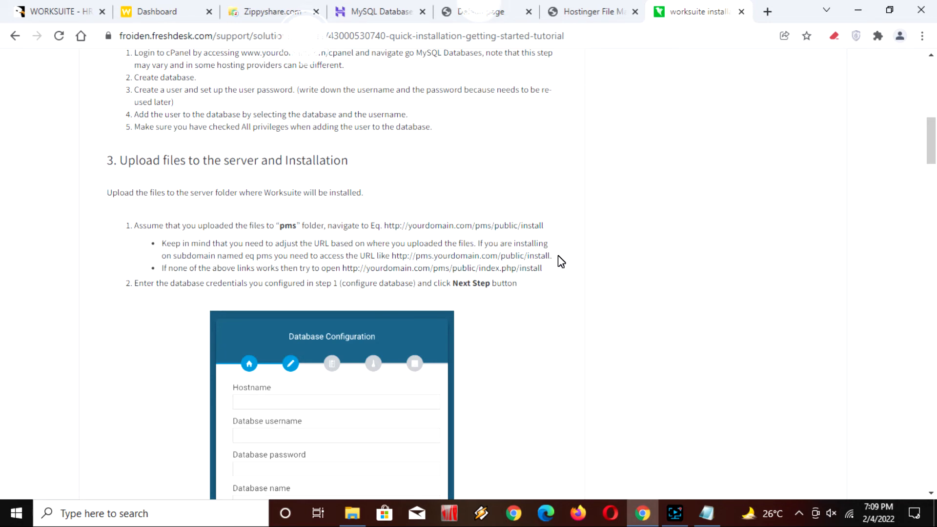
# Step: Copy the public/install path from the guide's subdomain example and load work.syanenergy.in/public/install
pyautogui.moveTo(558, 256); pyautogui.dragTo(501, 256)
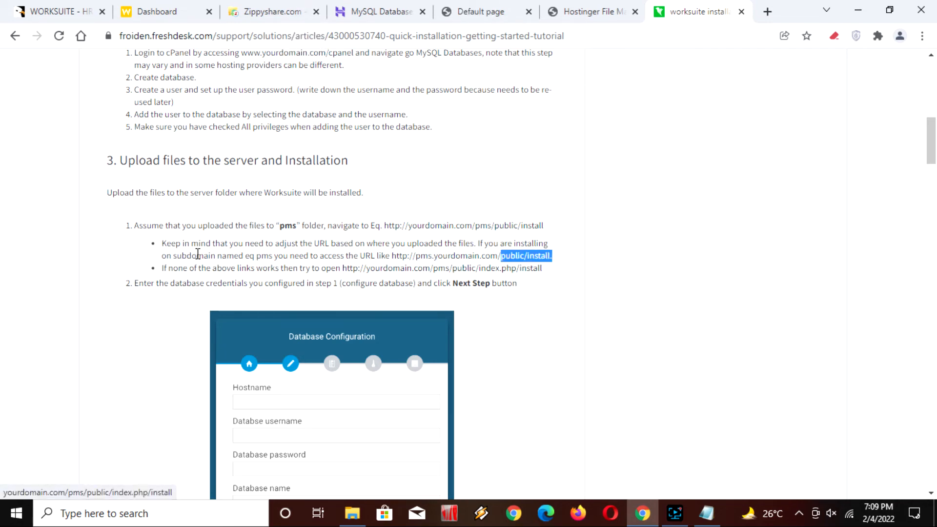
pyautogui.doubleClick(198, 254)
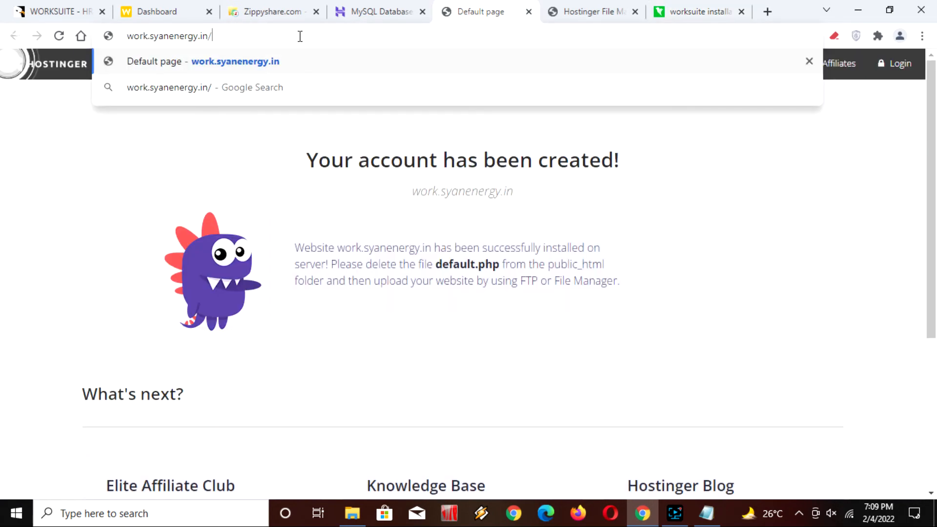
pyautogui.hotkey('ctrl', 'v')
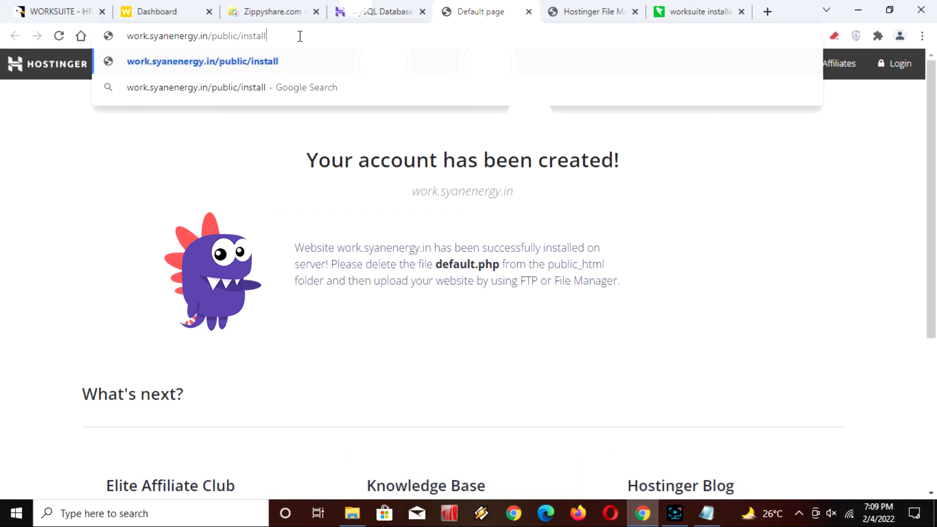
pyautogui.press('Return')
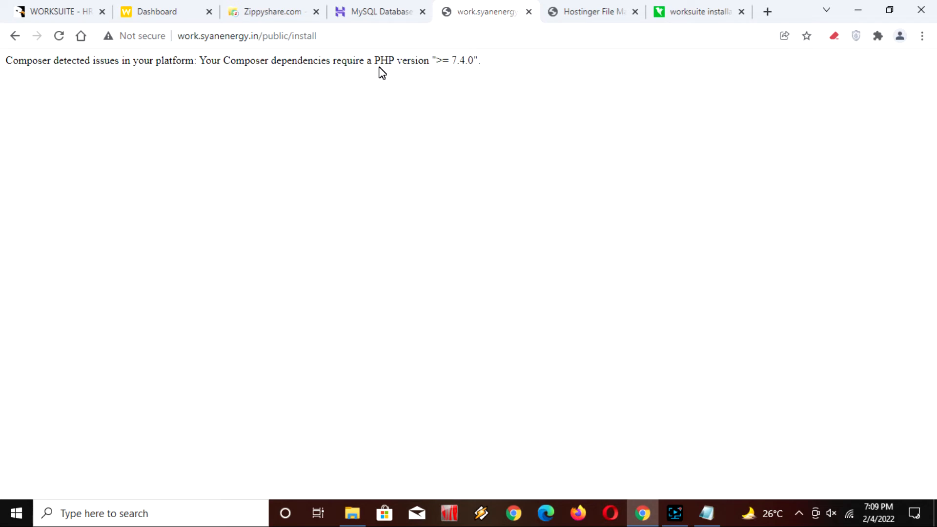
# Step: Change the PHP version of syanenergy.in to PHP 7.4 in Hostinger and reload the Worksuite install page
pyautogui.click(381, 11)
pyautogui.scroll(-1, 111, 377)
pyautogui.click(73, 353)
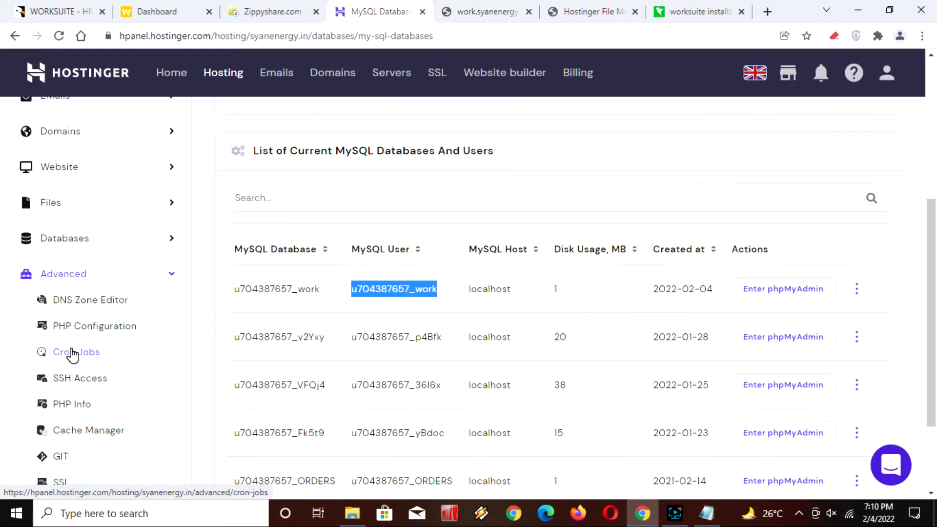
pyautogui.click(100, 331)
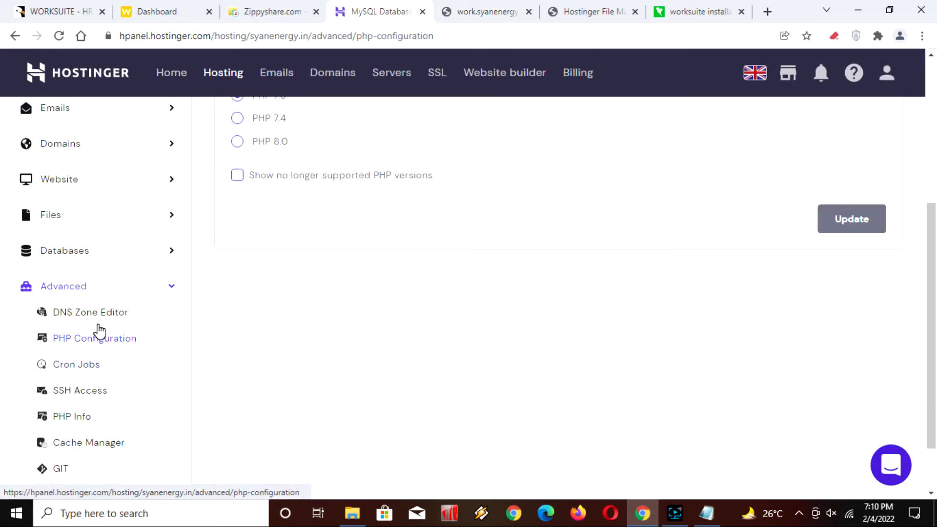
pyautogui.scroll(2, 293, 251)
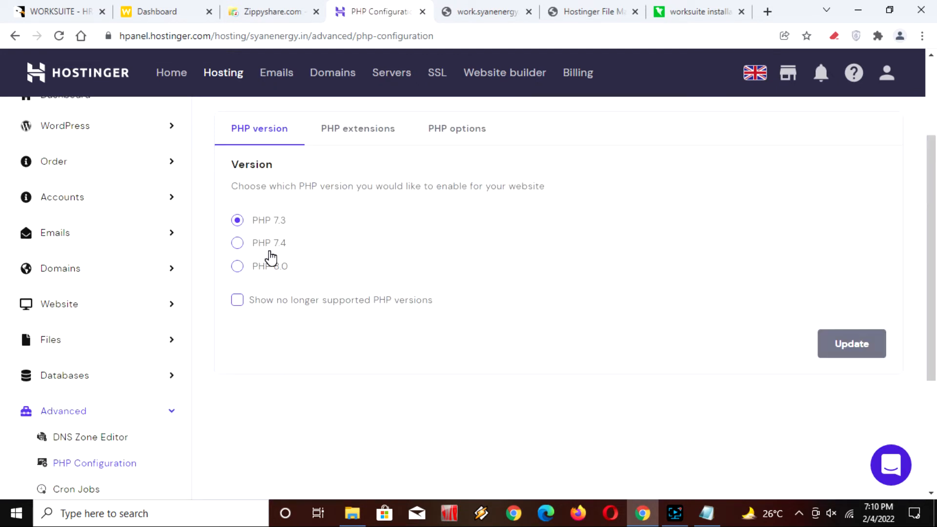
pyautogui.click(270, 250)
pyautogui.click(829, 352)
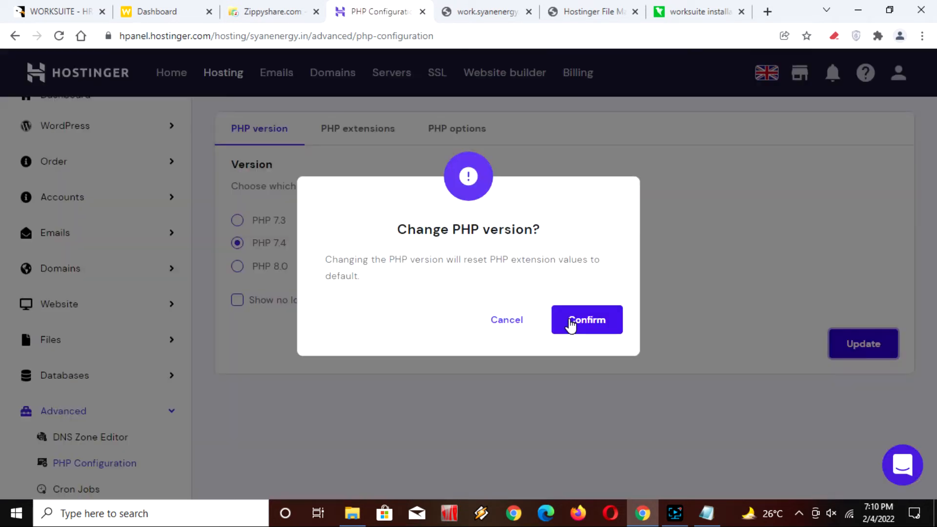
pyautogui.click(571, 325)
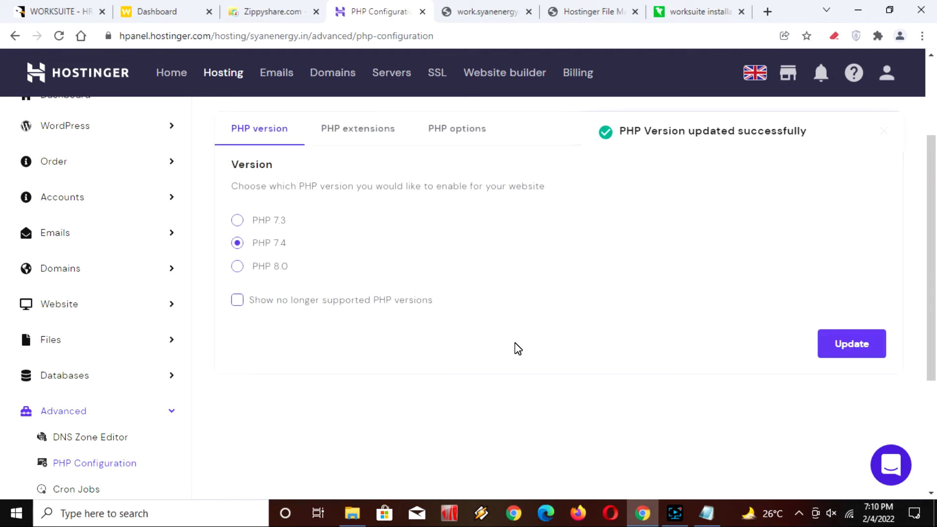
pyautogui.scroll(3, 764, 226)
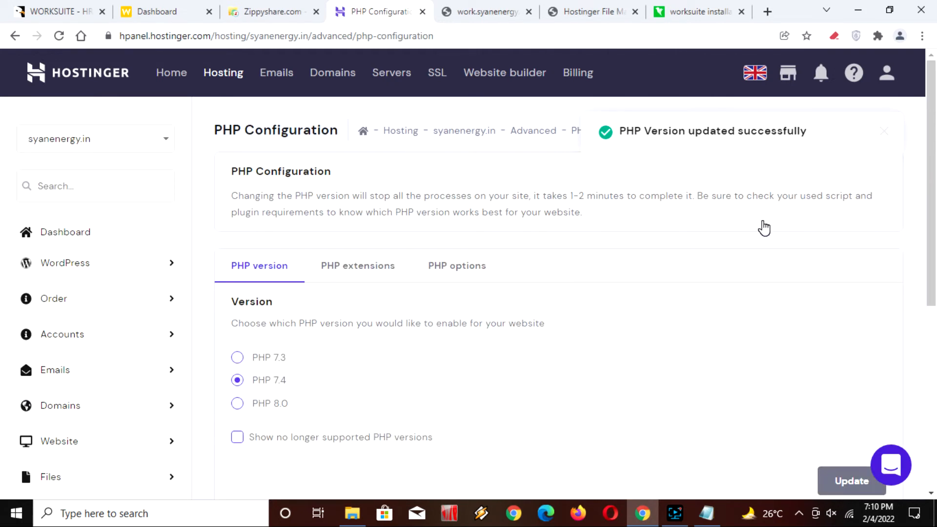
pyautogui.click(488, 9)
pyautogui.click(60, 38)
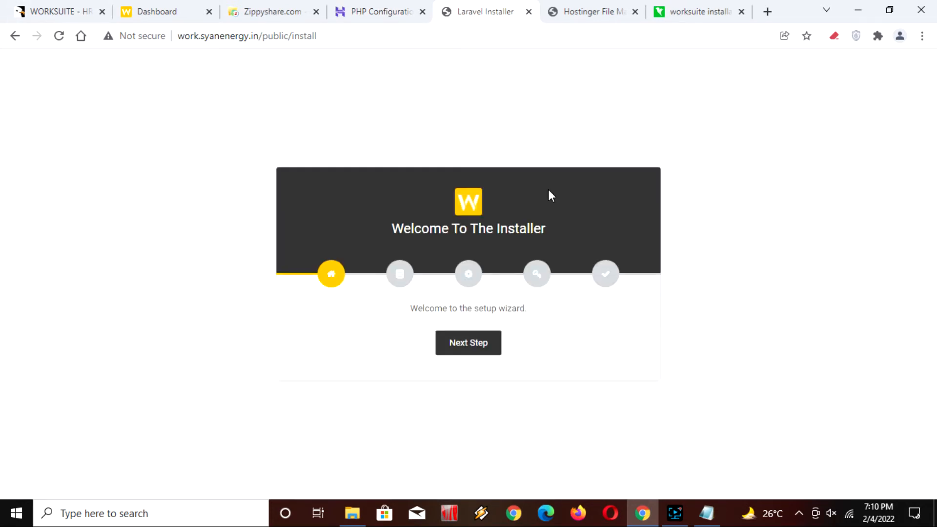
# Step: Read the installation guide's section 3 notes on the alternative install URL and entering the database credentials
pyautogui.click(690, 7)
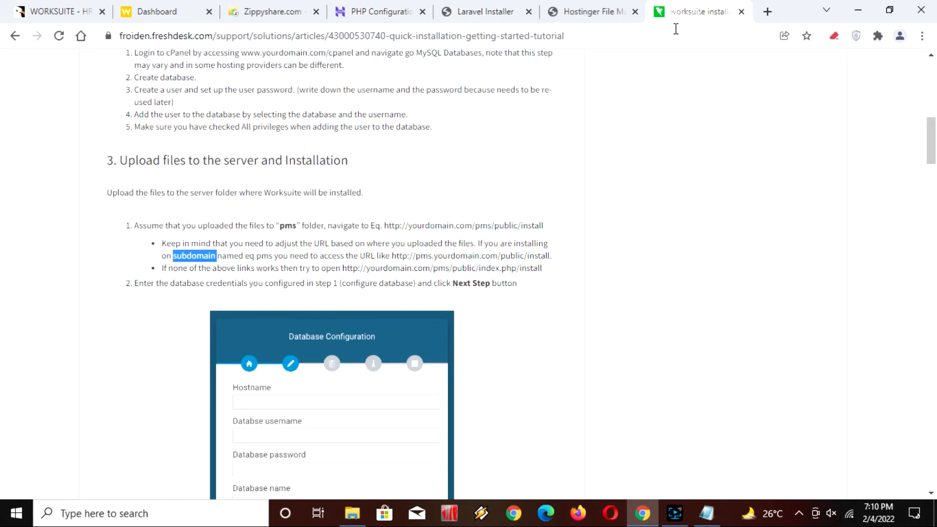
pyautogui.click(171, 274)
pyautogui.moveTo(162, 270); pyautogui.dragTo(352, 281)
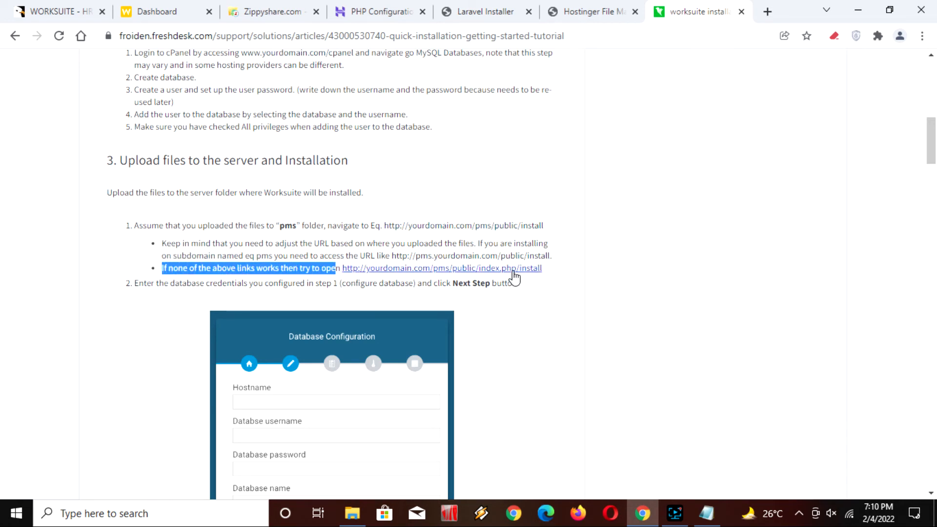
pyautogui.moveTo(542, 268); pyautogui.dragTo(343, 269)
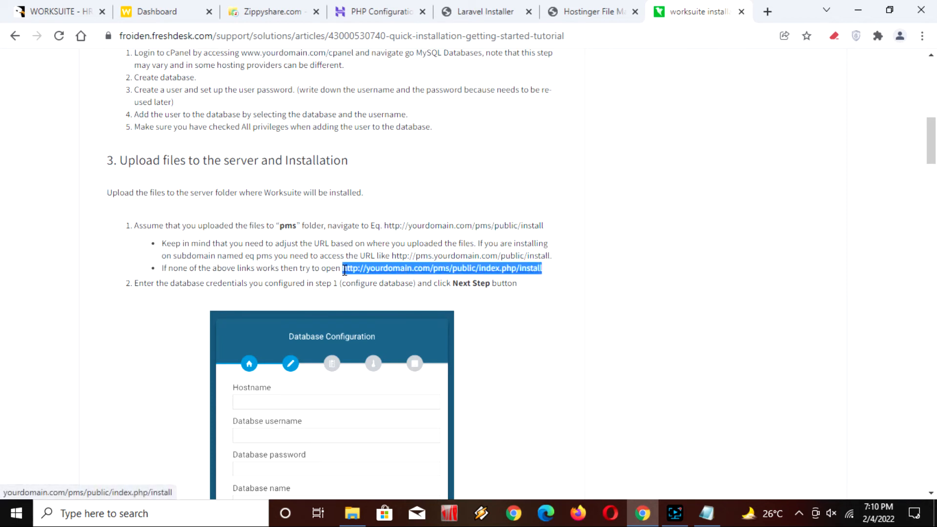
pyautogui.click(350, 283)
pyautogui.moveTo(140, 280); pyautogui.dragTo(334, 284)
pyautogui.click(399, 298)
pyautogui.scroll(-1, 503, 304)
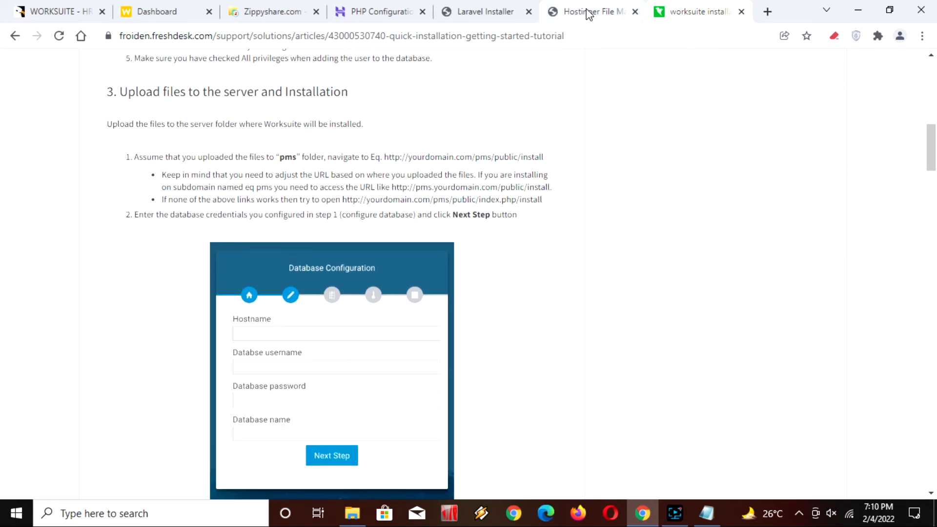
# Step: Advance the installer to Database Configuration and check the work database's host in Hostinger's MySQL databases list
pyautogui.click(473, 11)
pyautogui.click(470, 342)
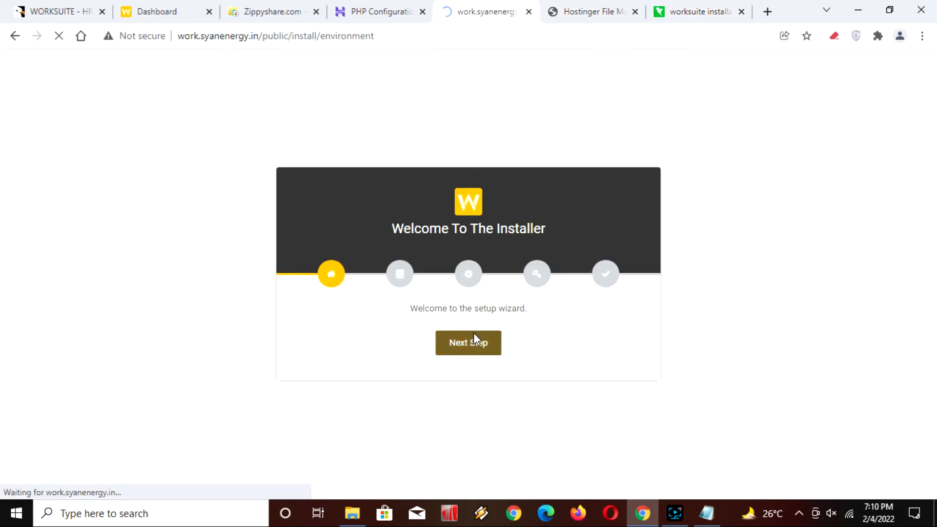
pyautogui.click(386, 12)
pyautogui.scroll(-3, 100, 314)
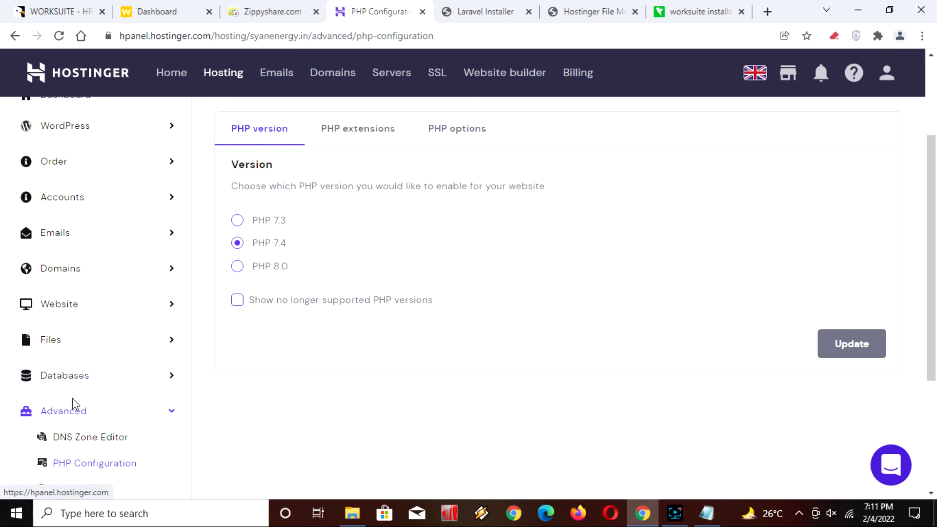
pyautogui.click(63, 375)
pyautogui.click(116, 406)
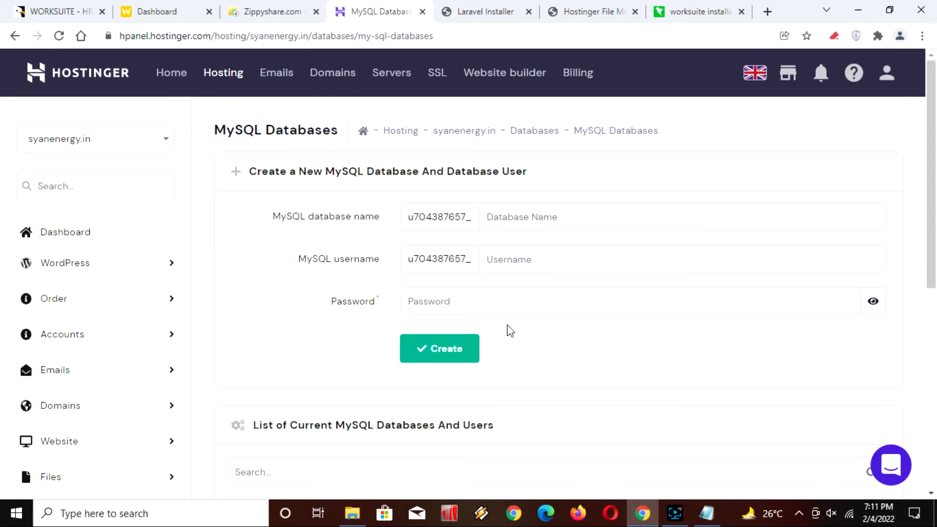
pyautogui.scroll(-3, 578, 390)
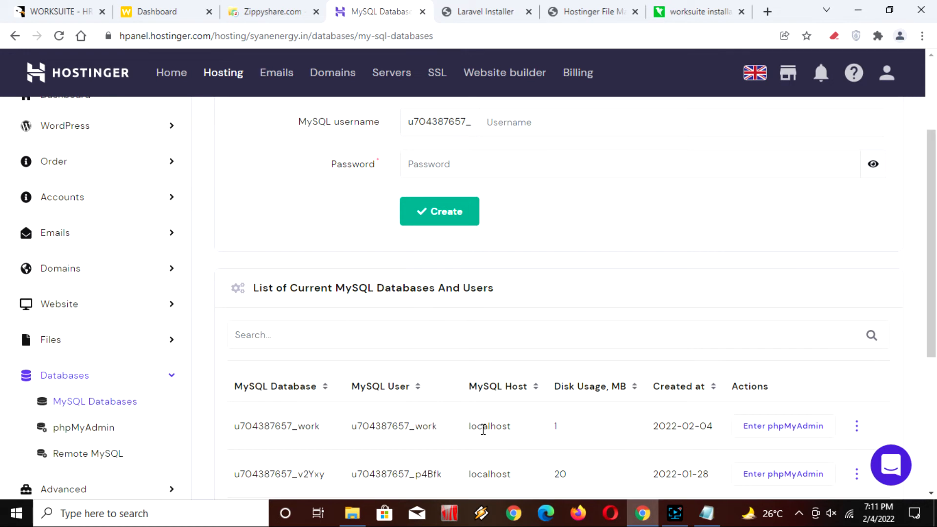
pyautogui.click(477, 8)
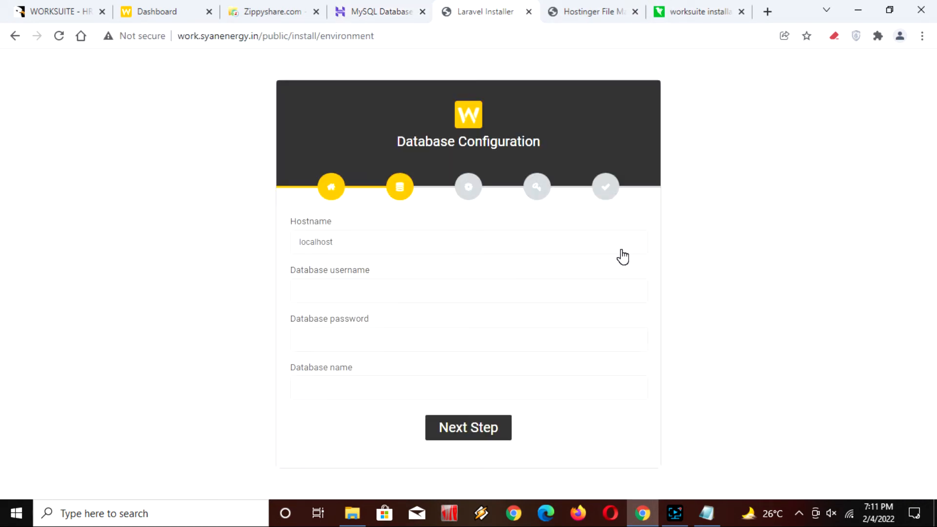
# Step: Copy the MySQL username from the Notepad note into the installer's Database username and Database name fields
pyautogui.hotkey('alt', 'Tab')
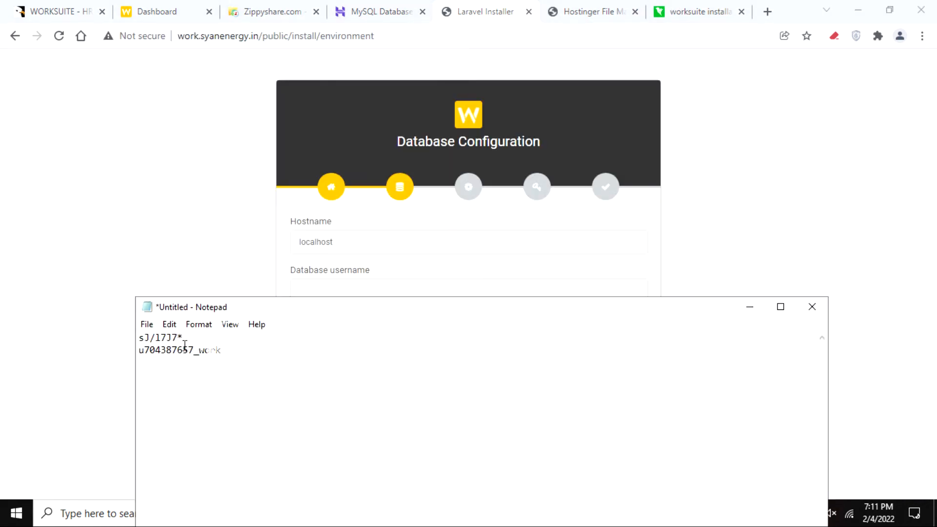
pyautogui.moveTo(233, 350); pyautogui.dragTo(139, 351)
pyautogui.rightClick(146, 348)
pyautogui.click(195, 182)
pyautogui.click(294, 291)
pyautogui.rightClick(326, 292)
pyautogui.click(383, 148)
pyautogui.rightClick(318, 389)
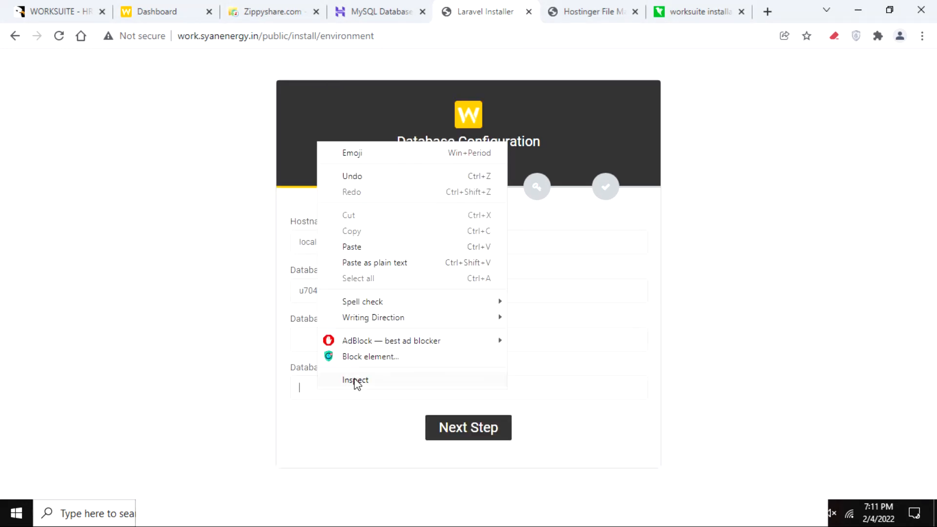
pyautogui.click(361, 246)
# Step: Copy the database password from Notepad into the Database password field and submit the configuration, declining to save the password in the browser
pyautogui.click(669, 516)
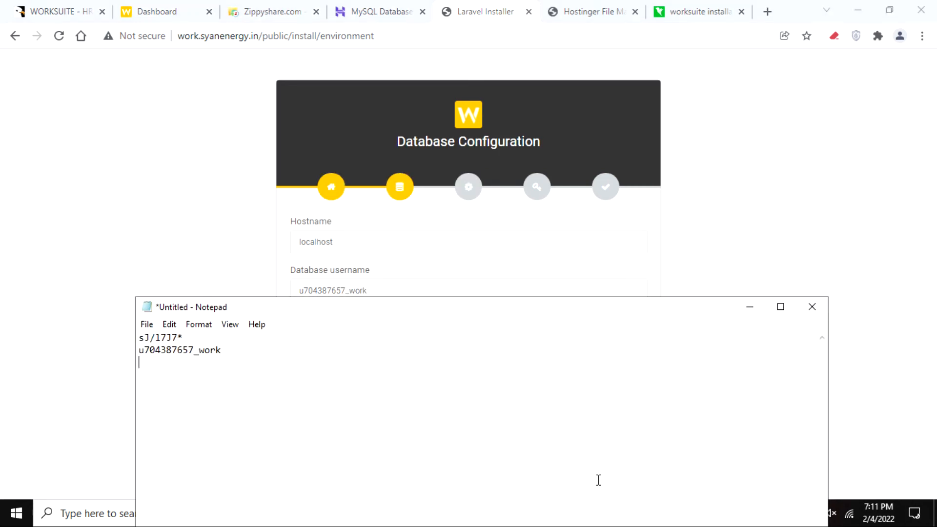
pyautogui.moveTo(182, 336); pyautogui.dragTo(139, 337)
pyautogui.rightClick(150, 335)
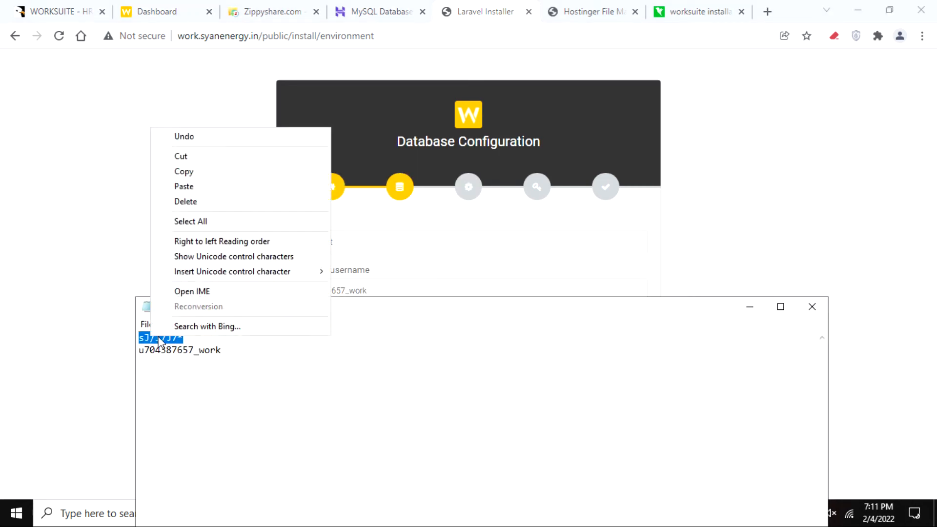
pyautogui.click(189, 173)
pyautogui.click(438, 226)
pyautogui.rightClick(336, 338)
pyautogui.click(401, 197)
pyautogui.click(485, 432)
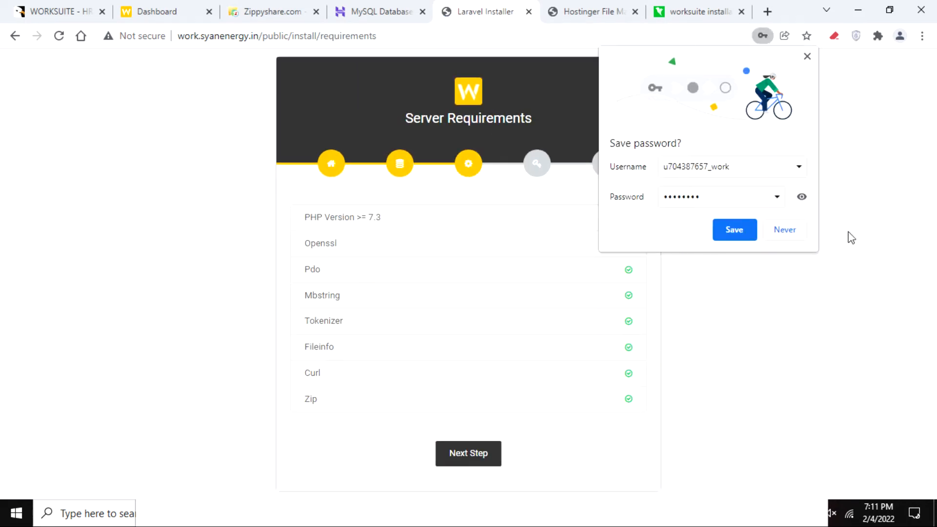
pyautogui.click(802, 238)
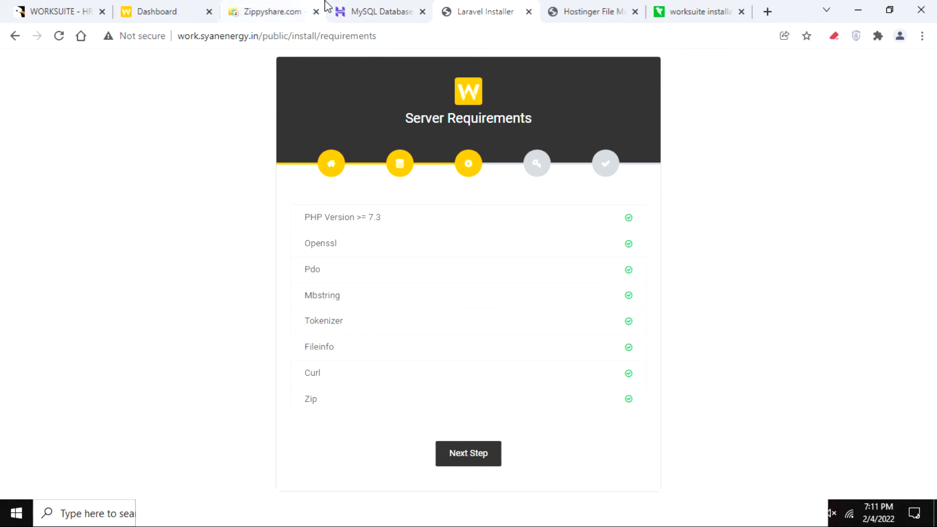
# Step: Examine the PHP extensions enabled for syanenergy.in in Hostinger's PHP configuration
pyautogui.click(381, 12)
pyautogui.scroll(-5, 103, 175)
pyautogui.click(74, 240)
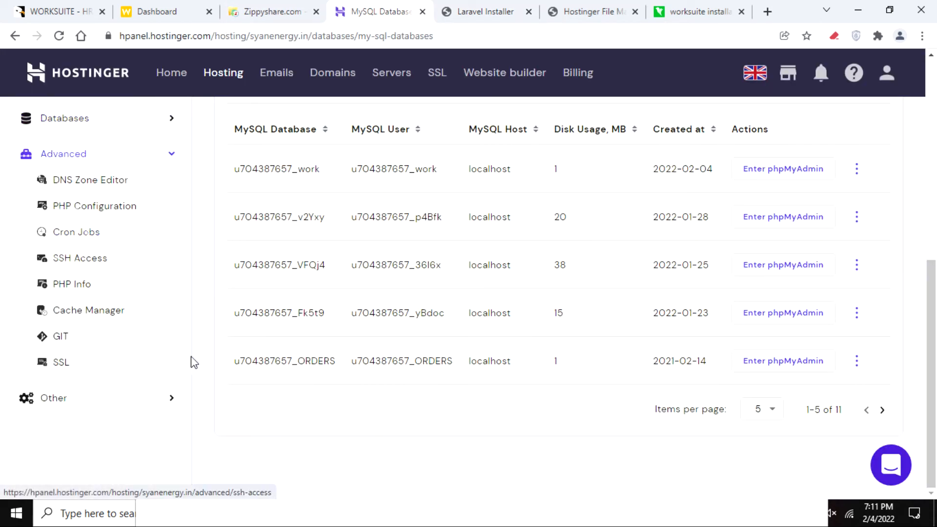
pyautogui.click(97, 207)
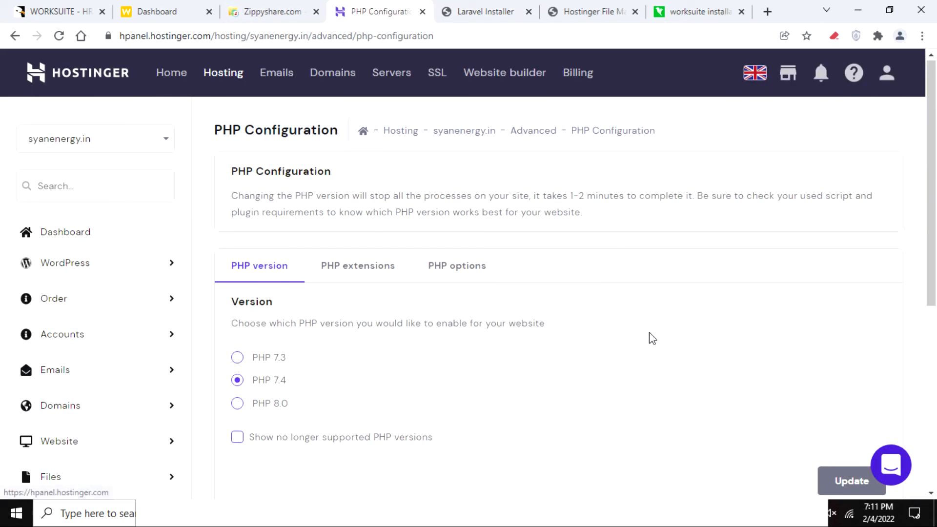
pyautogui.click(389, 268)
pyautogui.scroll(-10, 598, 292)
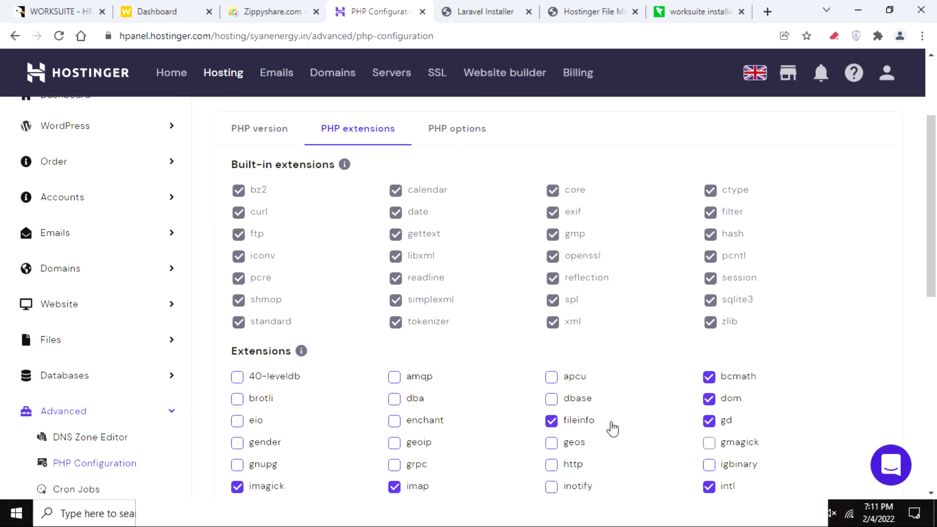
# Step: Return to the Worksuite installer and continue to its folder Permissions check
pyautogui.scroll(10, 434, 293)
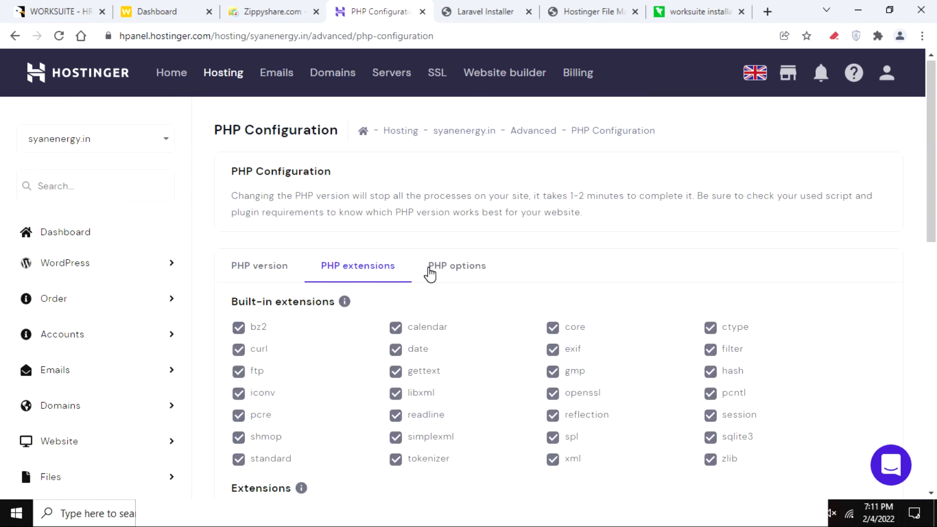
pyautogui.click(480, 9)
pyautogui.click(465, 454)
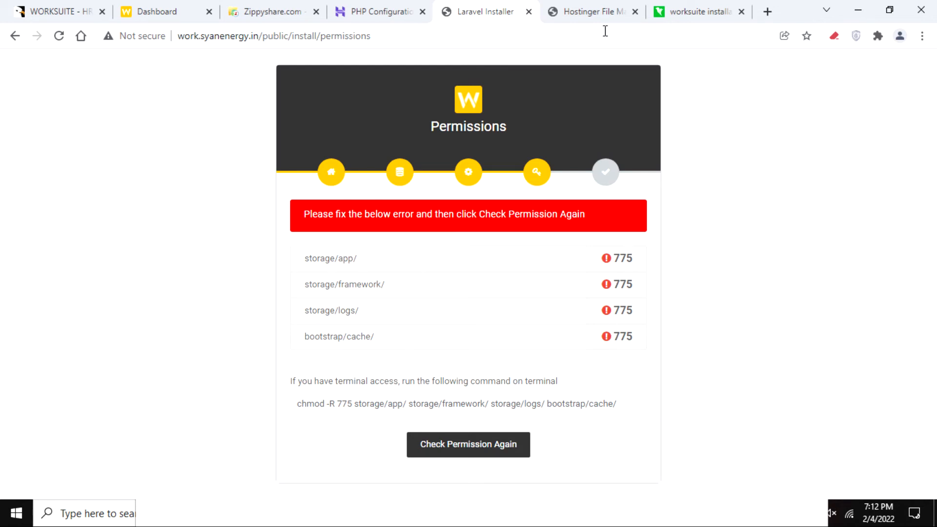
# Step: Open public_html's work folder in Hostinger's File Manager and compare it with the folder paths flagged by the installer
pyautogui.click(379, 12)
pyautogui.click(586, 11)
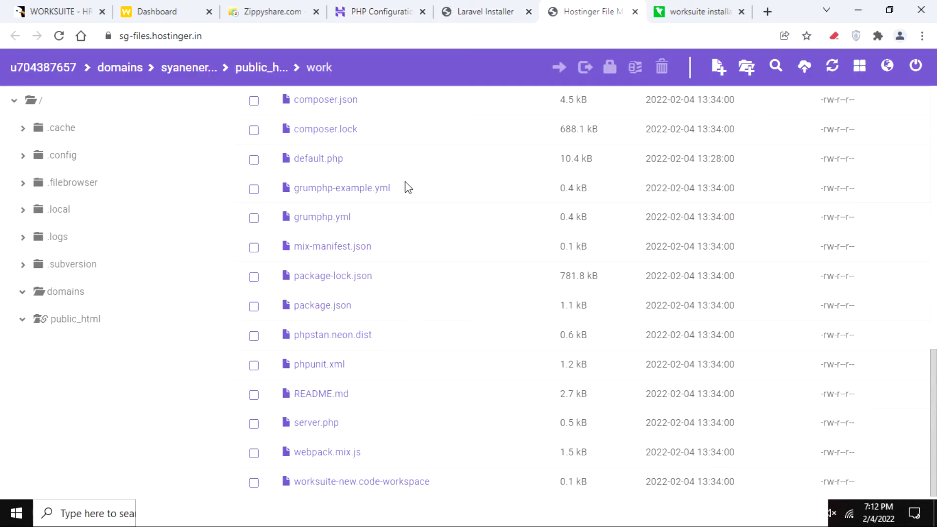
pyautogui.scroll(8, 410, 188)
pyautogui.scroll(6, 412, 188)
pyautogui.click(262, 69)
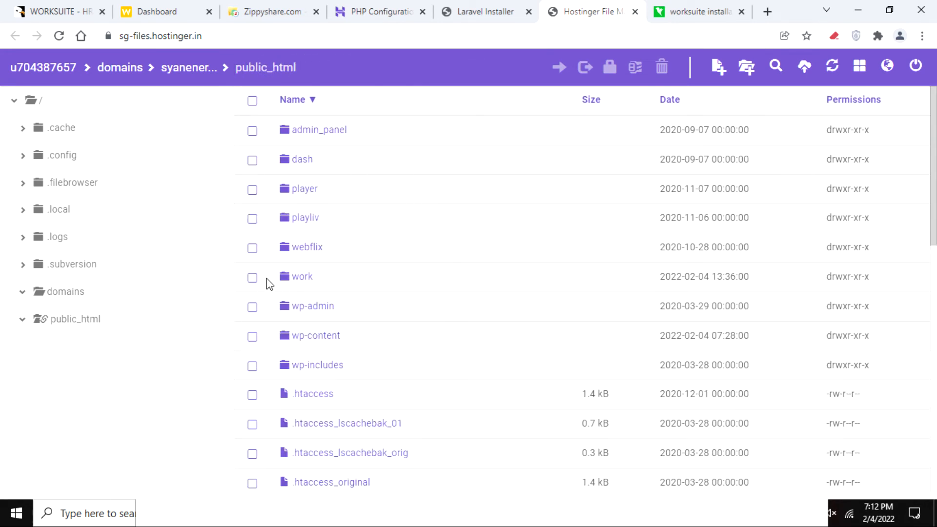
pyautogui.click(252, 279)
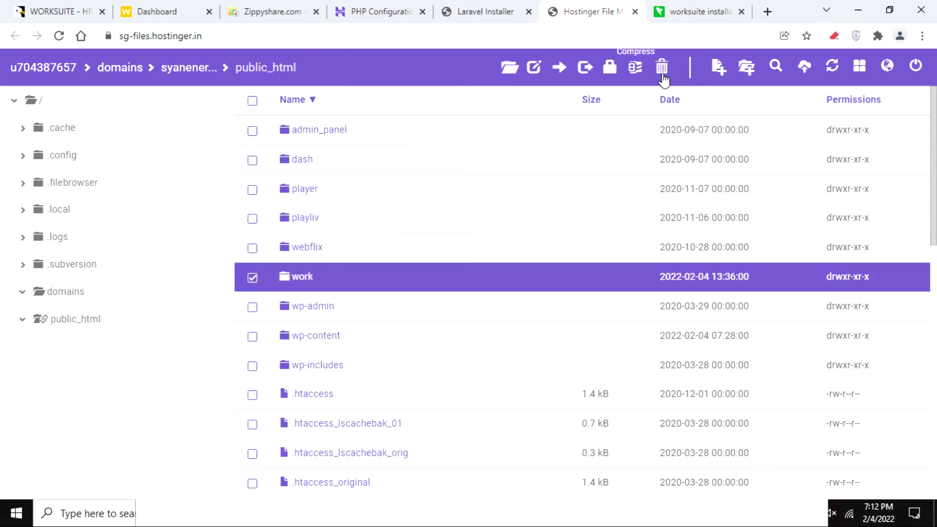
pyautogui.click(305, 277)
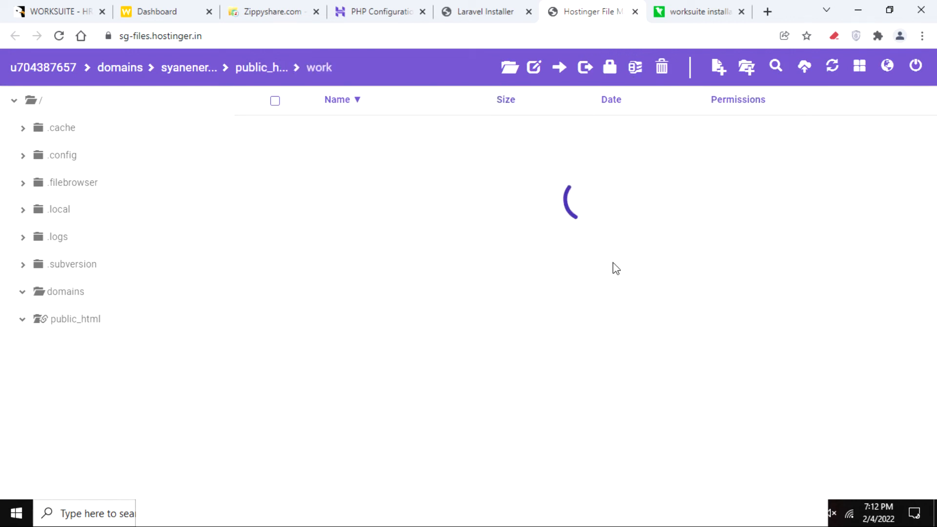
pyautogui.click(673, 11)
pyautogui.click(487, 6)
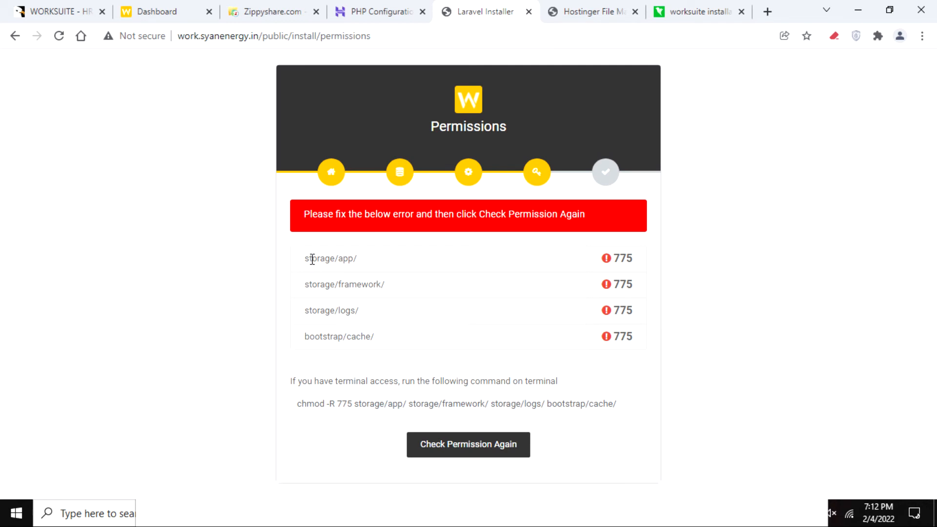
pyautogui.click(591, 14)
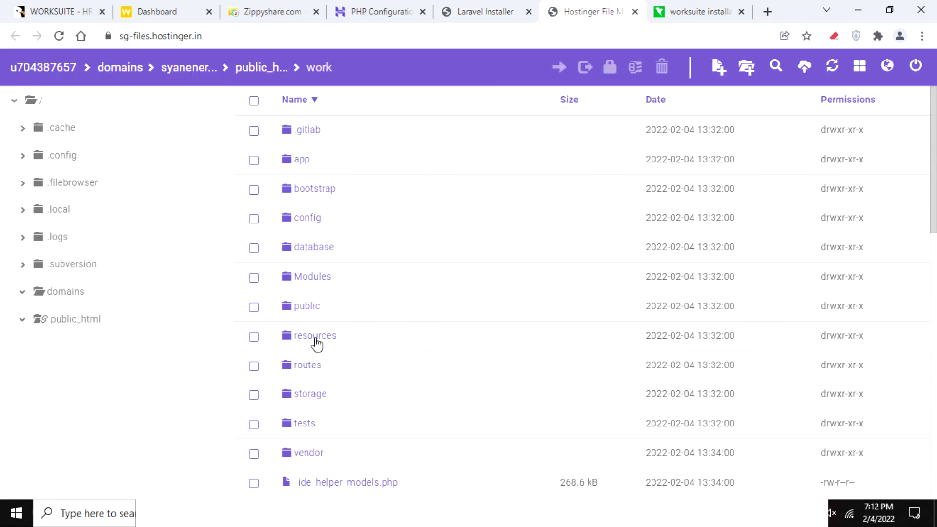
# Step: Grant read, write and execute permissions to owner, group and others on the storage and bootstrap folders in work
pyautogui.click(254, 396)
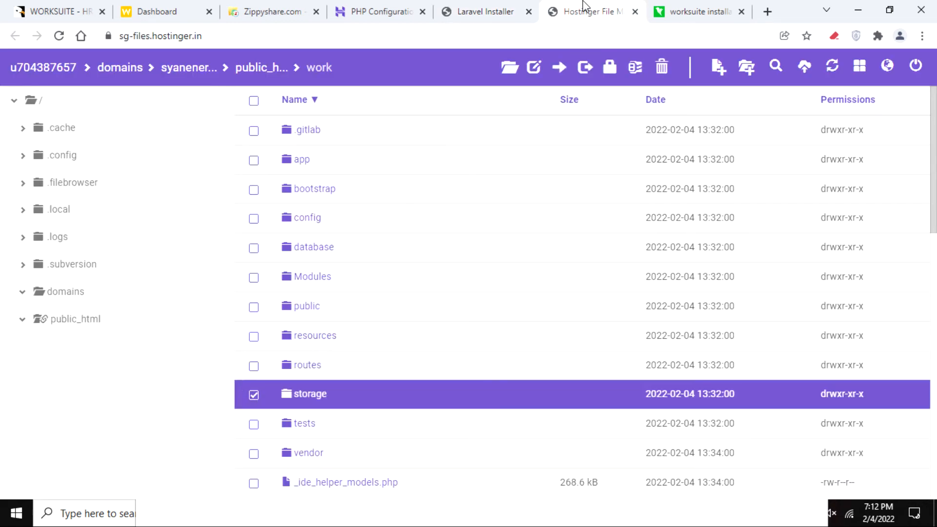
pyautogui.click(468, 10)
pyautogui.moveTo(305, 342); pyautogui.dragTo(348, 342)
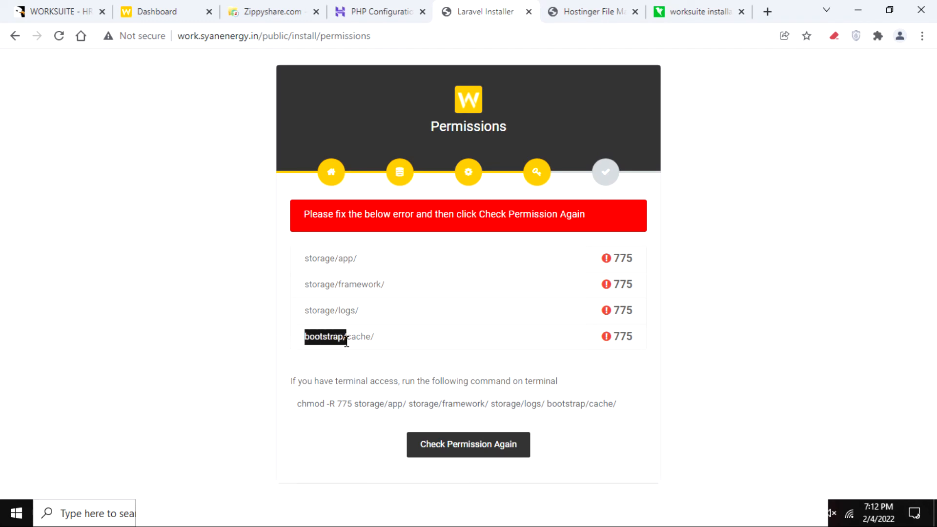
pyautogui.click(589, 11)
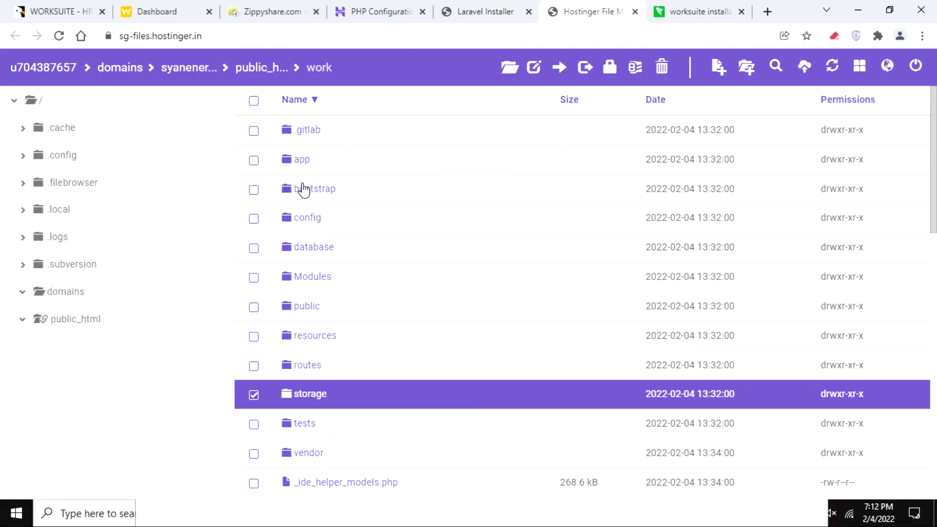
pyautogui.click(253, 190)
pyautogui.click(611, 67)
pyautogui.click(637, 165)
pyautogui.click(637, 197)
pyautogui.click(590, 197)
pyautogui.click(591, 231)
pyautogui.click(639, 231)
pyautogui.click(632, 327)
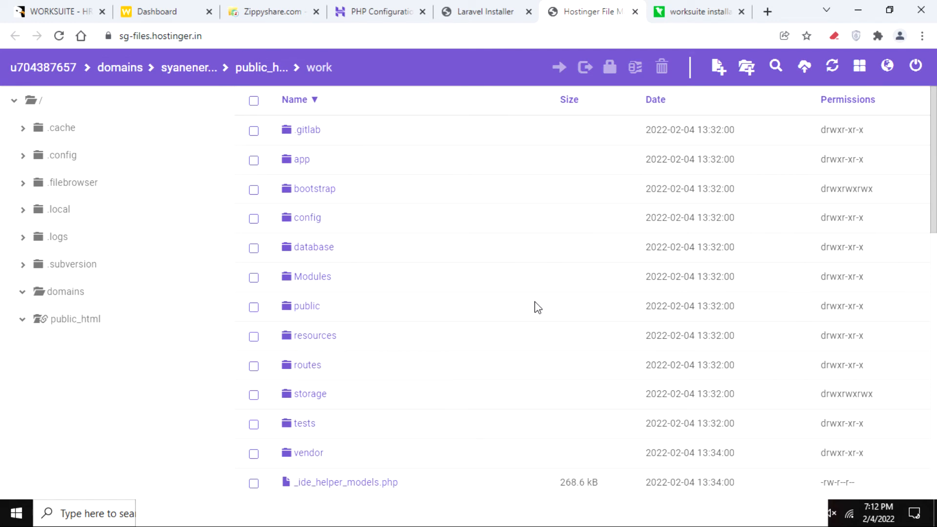
# Step: Recheck the folder permissions on the installer's Permissions page
pyautogui.click(490, 10)
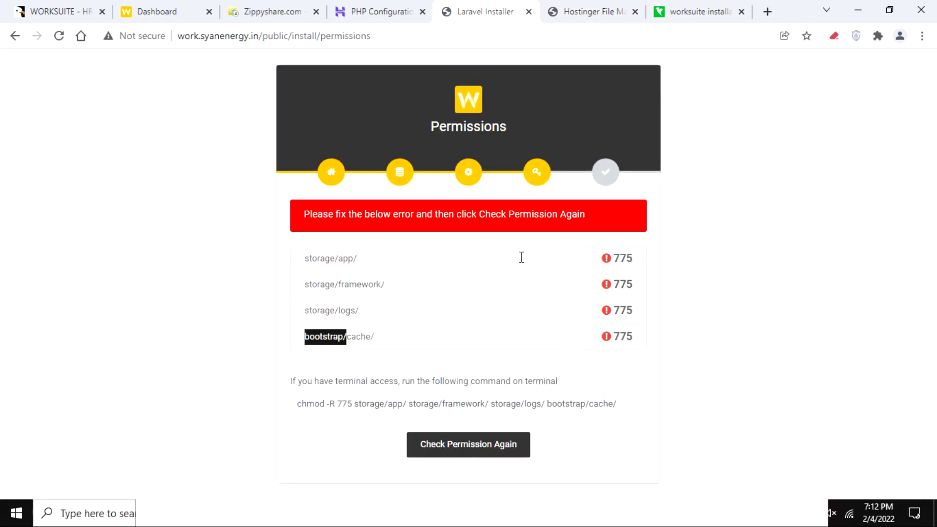
pyautogui.click(453, 445)
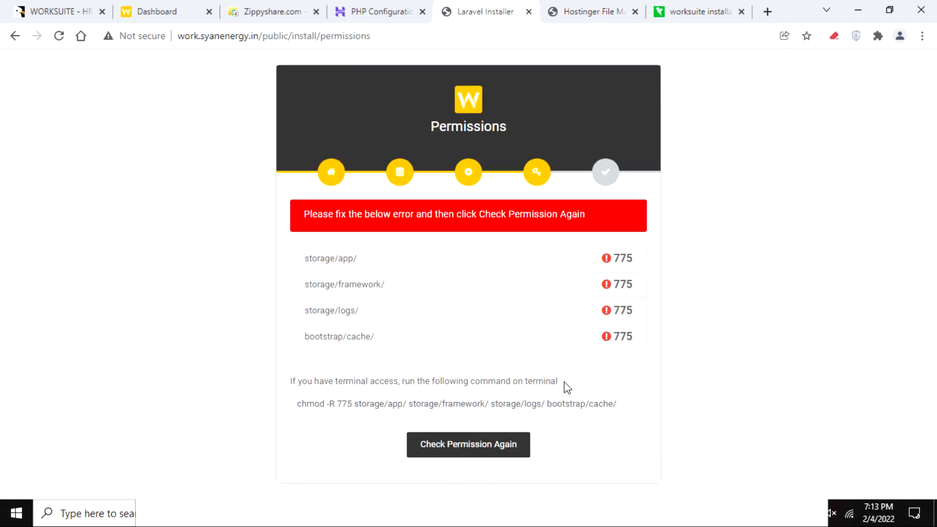
pyautogui.click(478, 448)
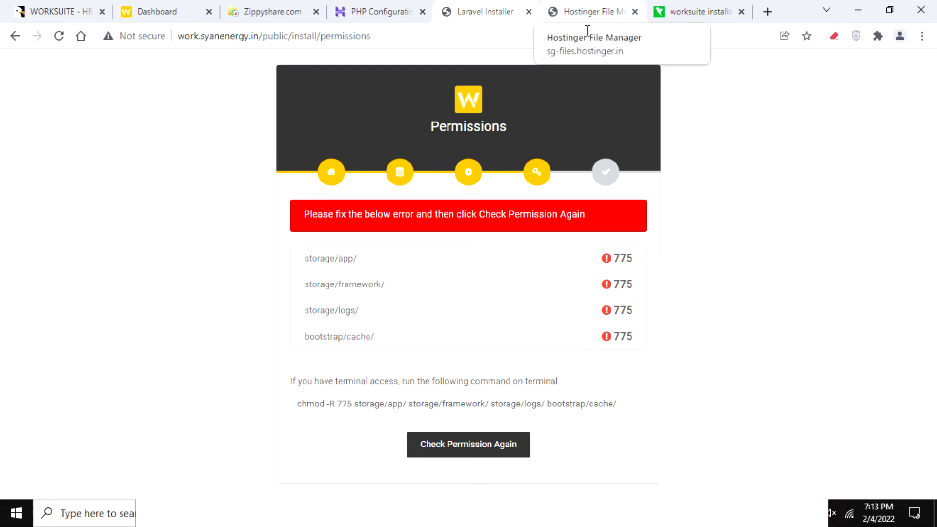
# Step: Add group and others write permission to the cache folder inside bootstrap and rerun the installer's permission check
pyautogui.click(371, 6)
pyautogui.click(607, 8)
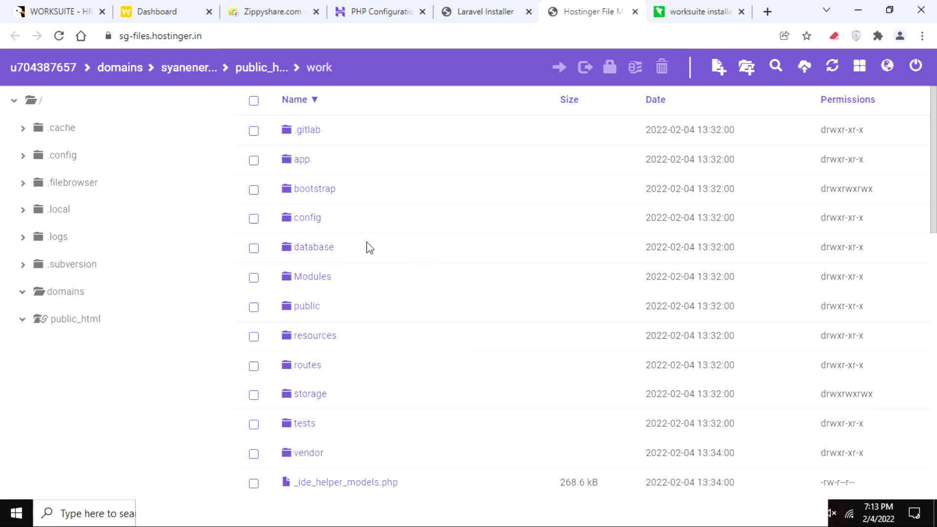
pyautogui.doubleClick(300, 189)
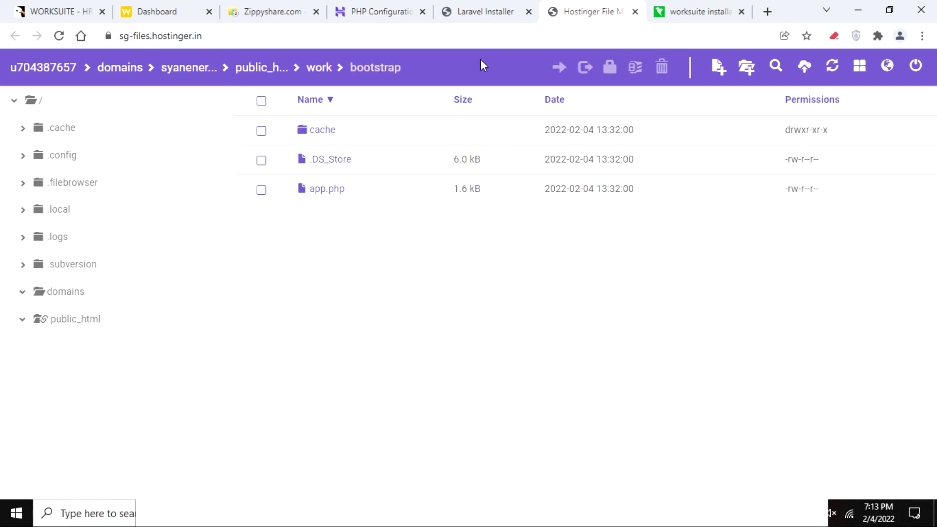
pyautogui.click(486, 11)
pyautogui.click(575, 7)
pyautogui.click(262, 130)
pyautogui.click(608, 68)
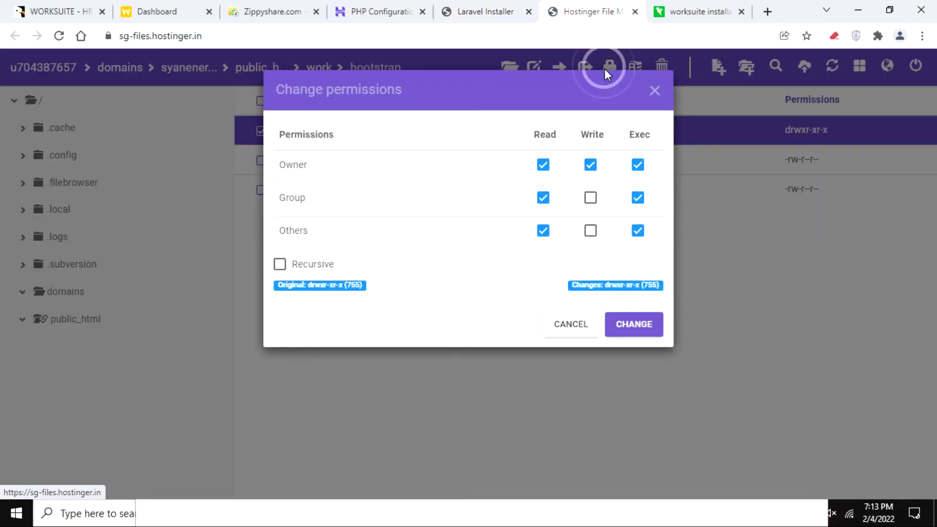
pyautogui.click(591, 198)
pyautogui.click(590, 231)
pyautogui.click(621, 330)
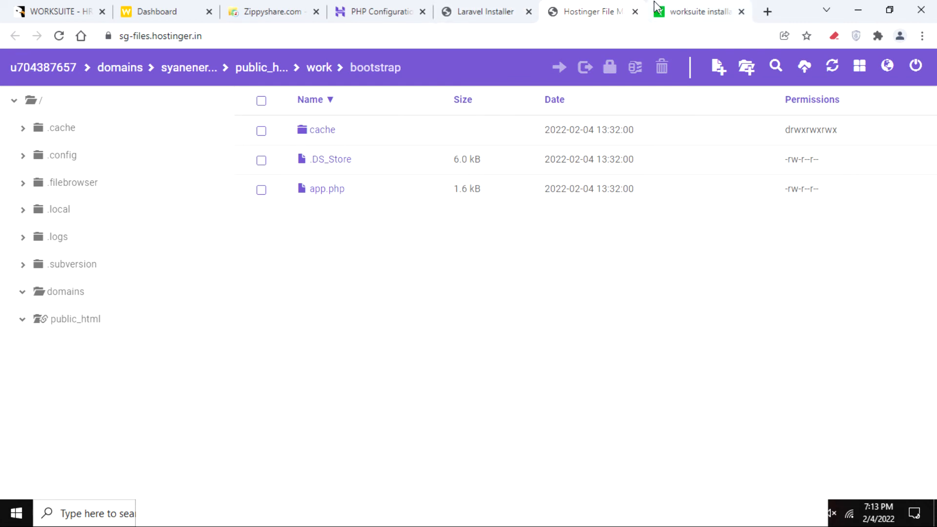
pyautogui.click(484, 11)
pyautogui.click(488, 442)
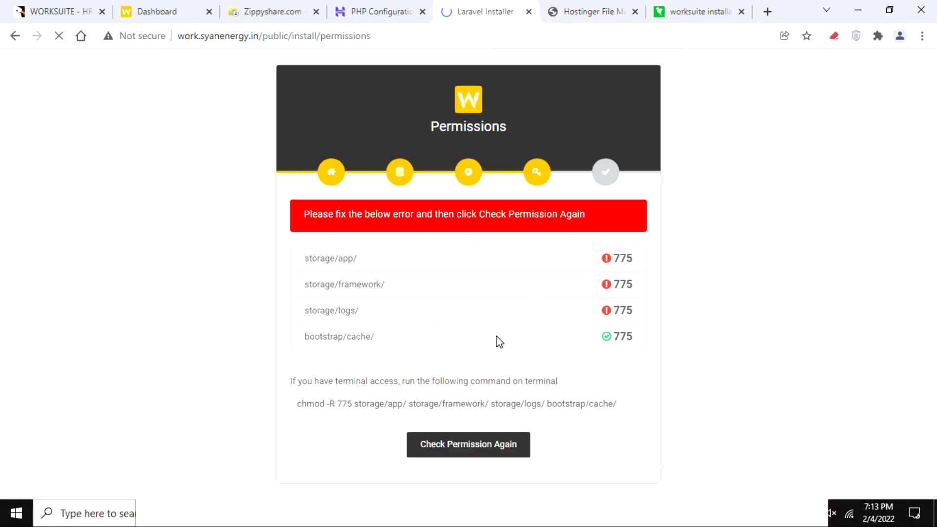
# Step: Open the storage folder inside work in File Manager and compare it with the storage paths still flagged by the installer
pyautogui.doubleClick(341, 311)
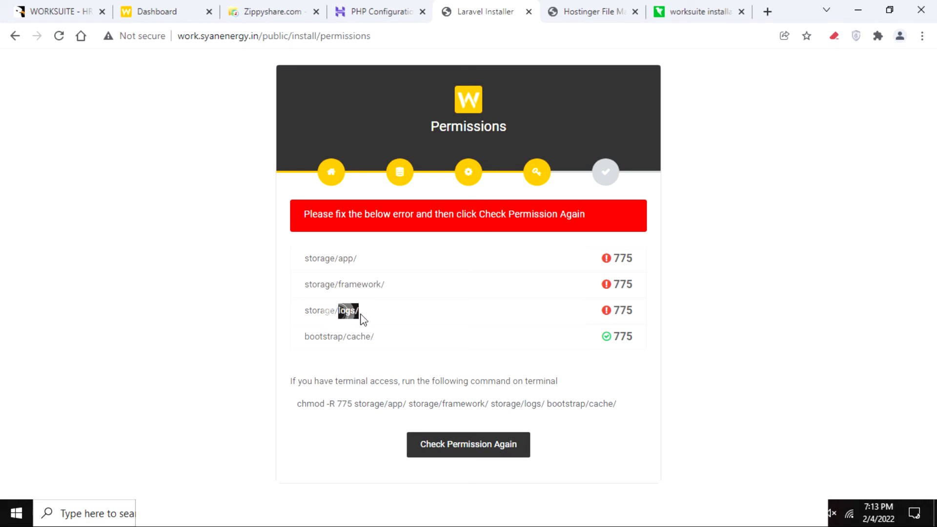
pyautogui.click(593, 11)
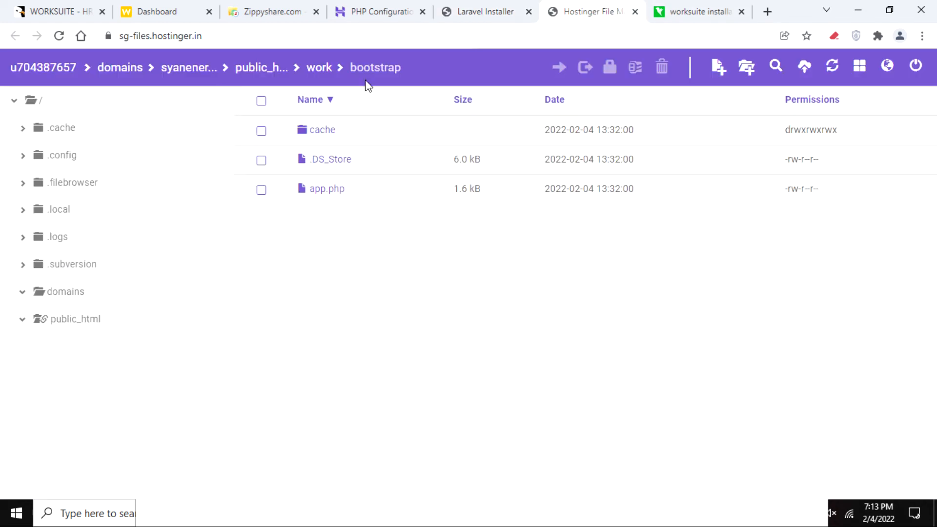
pyautogui.click(321, 67)
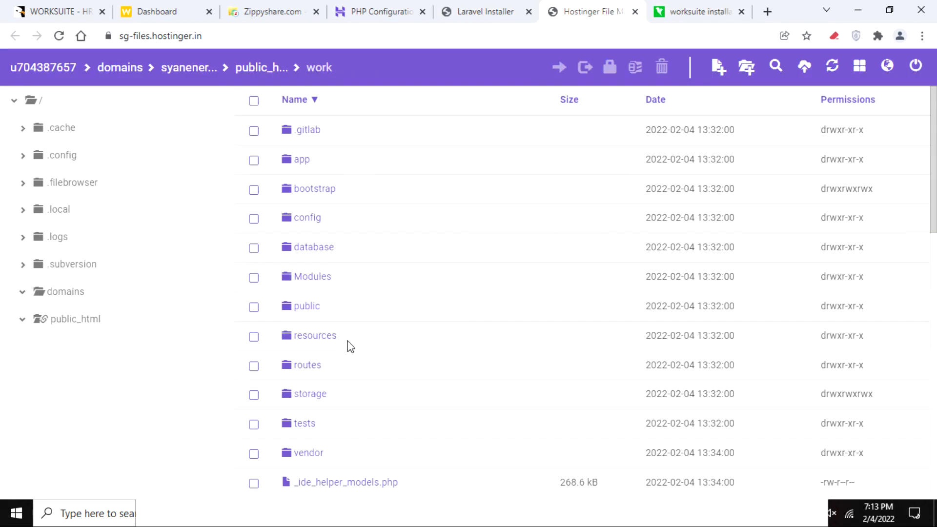
pyautogui.doubleClick(300, 394)
pyautogui.click(478, 10)
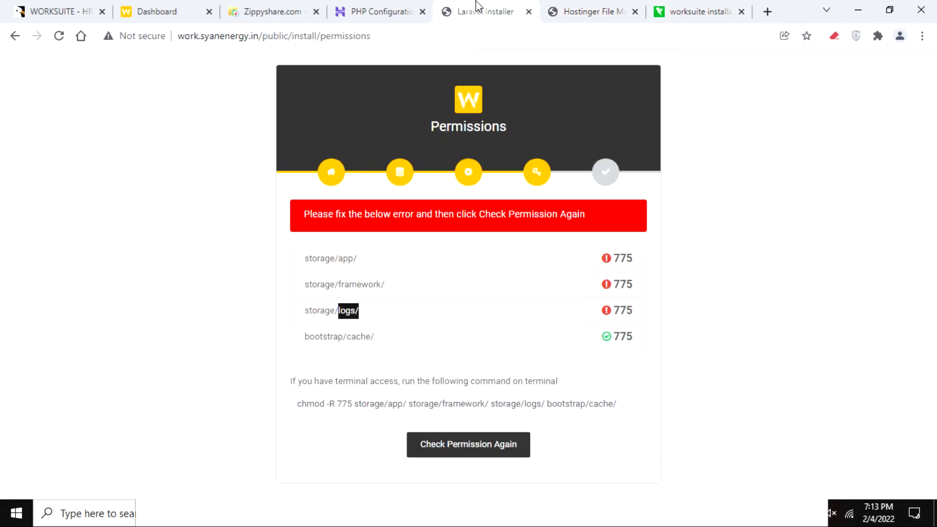
pyautogui.click(546, 12)
# Step: Grant read, write and execute permissions to owner, group and others on the app, framework and logs folders in storage
pyautogui.click(276, 136)
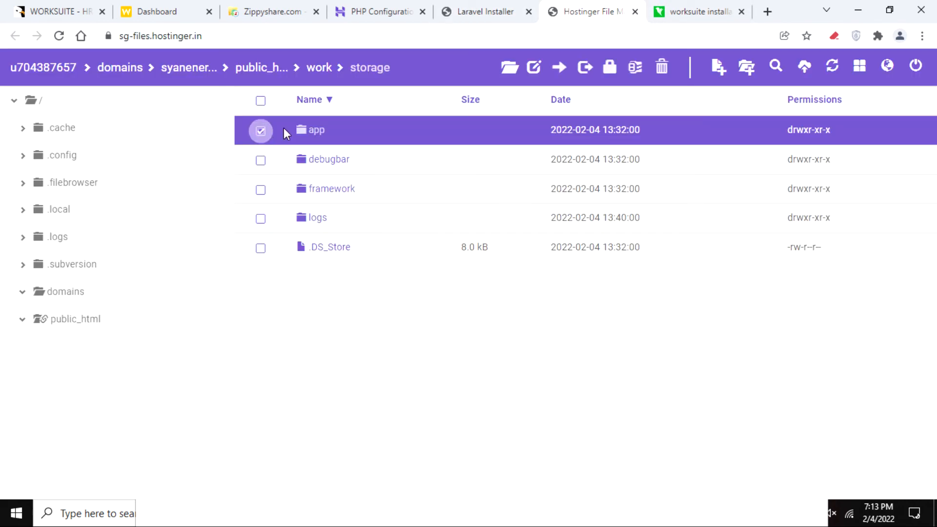
pyautogui.click(485, 10)
pyautogui.click(606, 7)
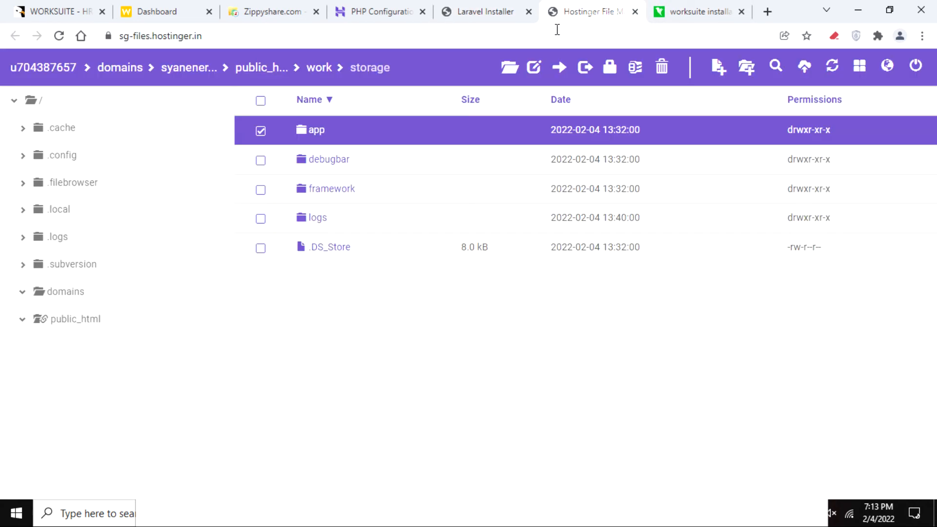
pyautogui.click(258, 190)
pyautogui.click(510, 7)
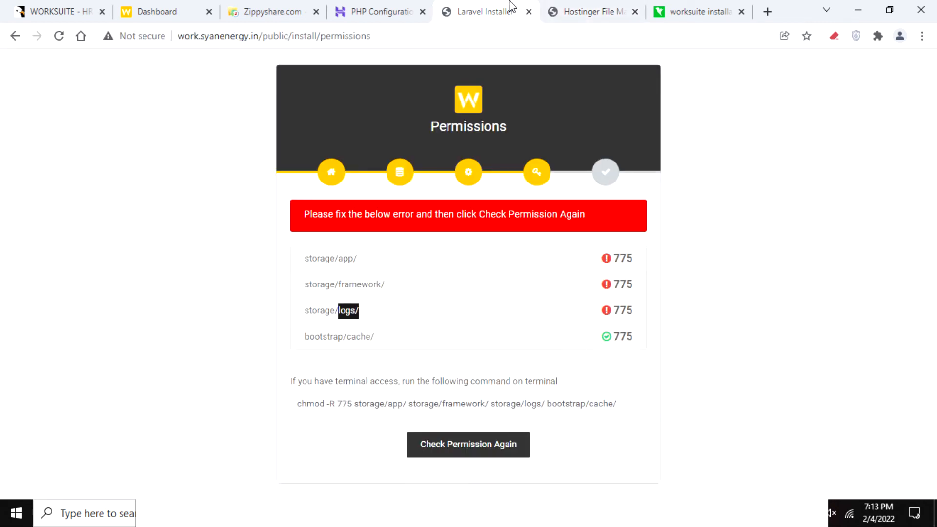
pyautogui.click(610, 7)
pyautogui.click(261, 219)
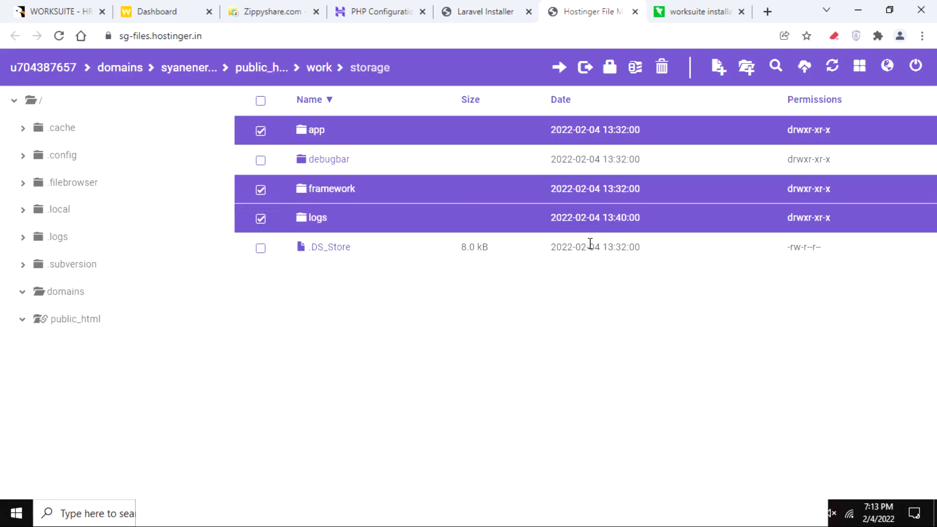
pyautogui.click(617, 77)
pyautogui.click(639, 165)
pyautogui.click(638, 197)
pyautogui.click(638, 230)
pyautogui.click(589, 199)
pyautogui.click(590, 232)
pyautogui.click(630, 324)
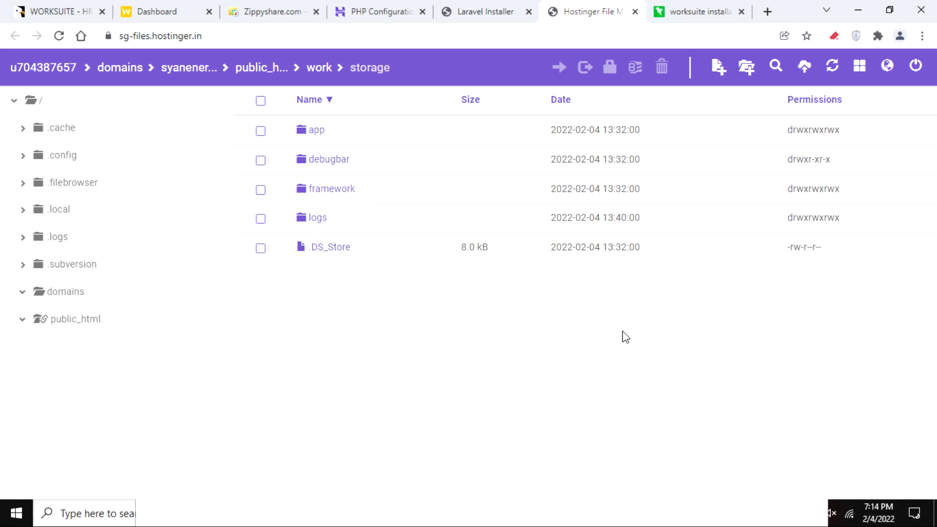
pyautogui.moveTo(623, 332); pyautogui.dragTo(626, 472)
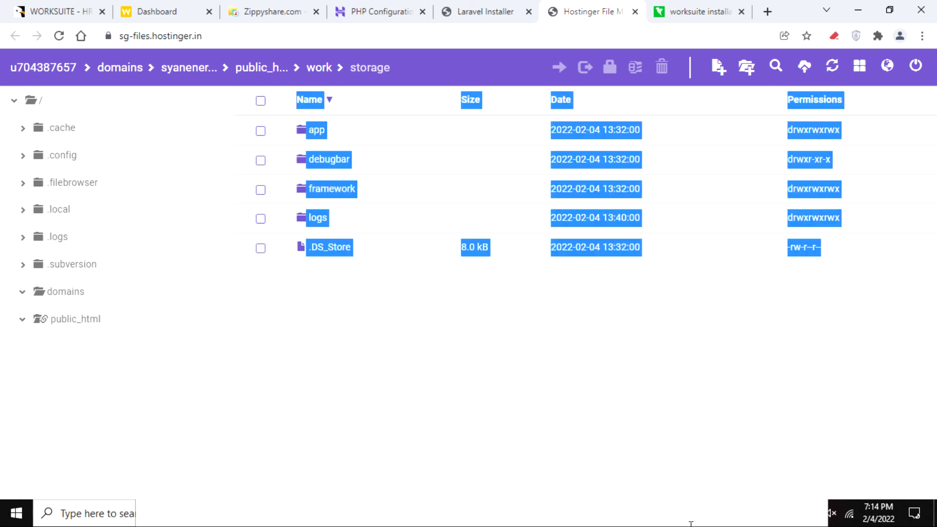
pyautogui.click(452, 317)
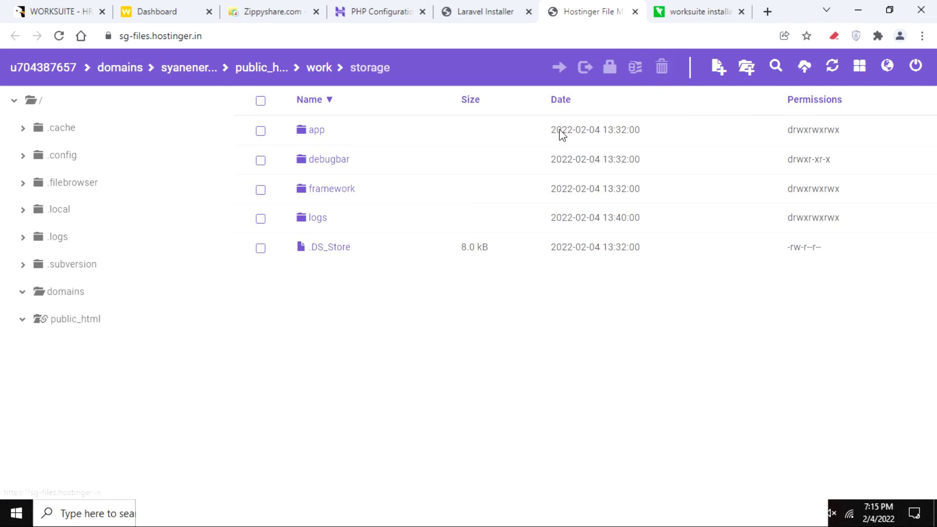
# Step: Rerun the installer's permission check, advance to the Finished page and exit the installer
pyautogui.click(491, 8)
pyautogui.click(474, 459)
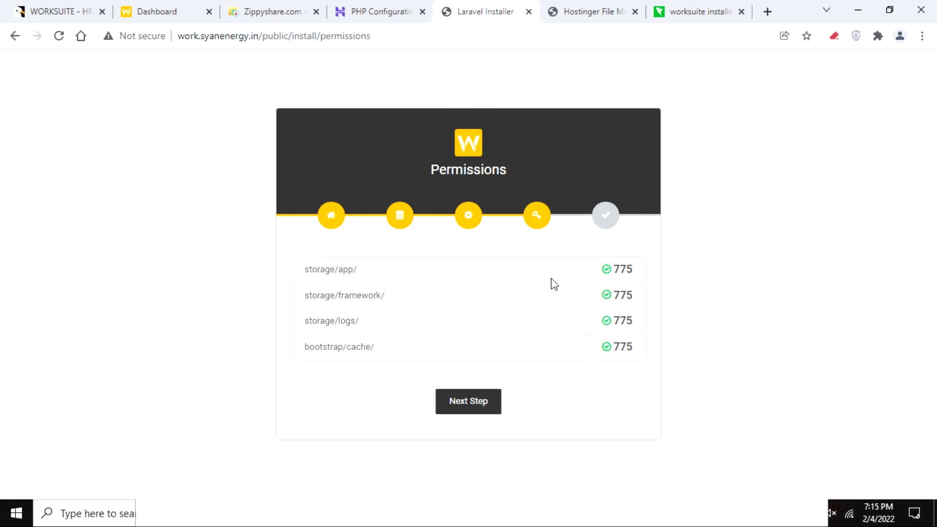
pyautogui.click(459, 405)
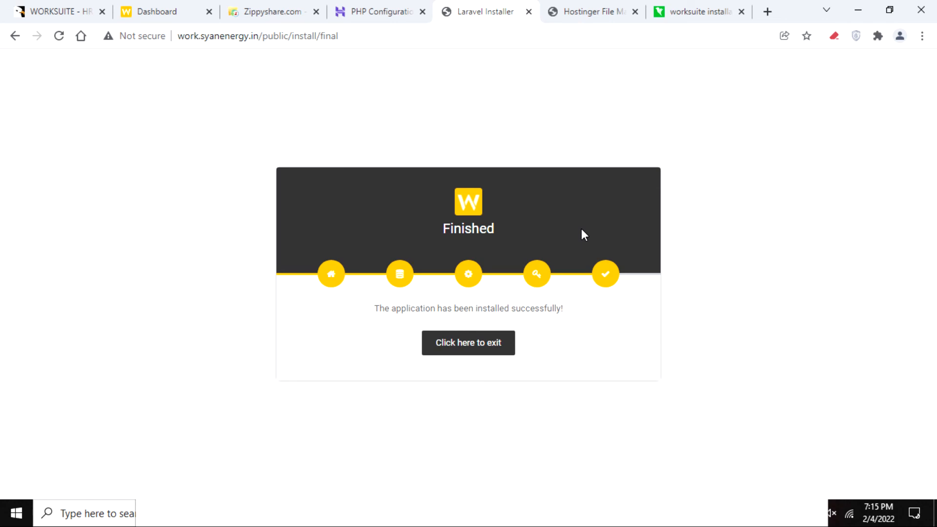
pyautogui.click(460, 351)
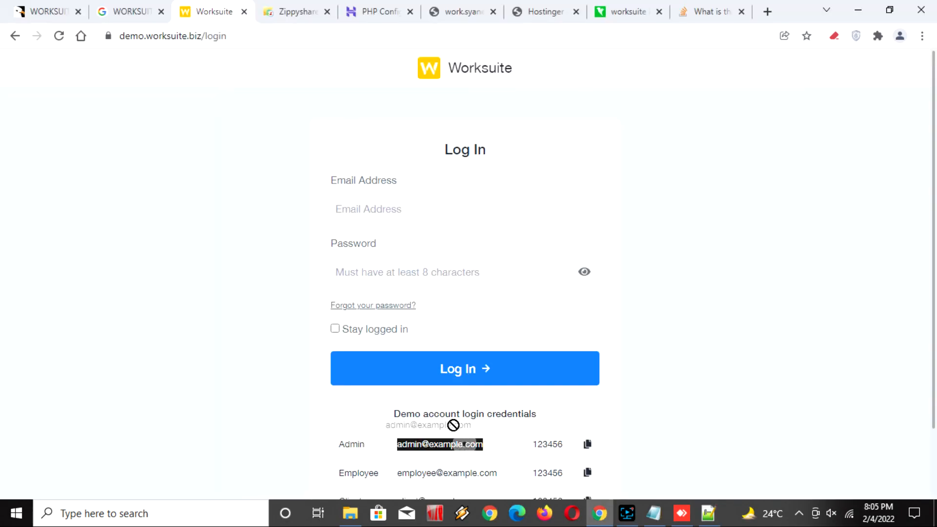
# Step: Log in to the Worksuite demo site by copying the listed Admin e-mail and password into the login form
pyautogui.moveTo(452, 424); pyautogui.dragTo(408, 217)
pyautogui.moveTo(547, 445); pyautogui.dragTo(419, 271)
pyautogui.click(446, 370)
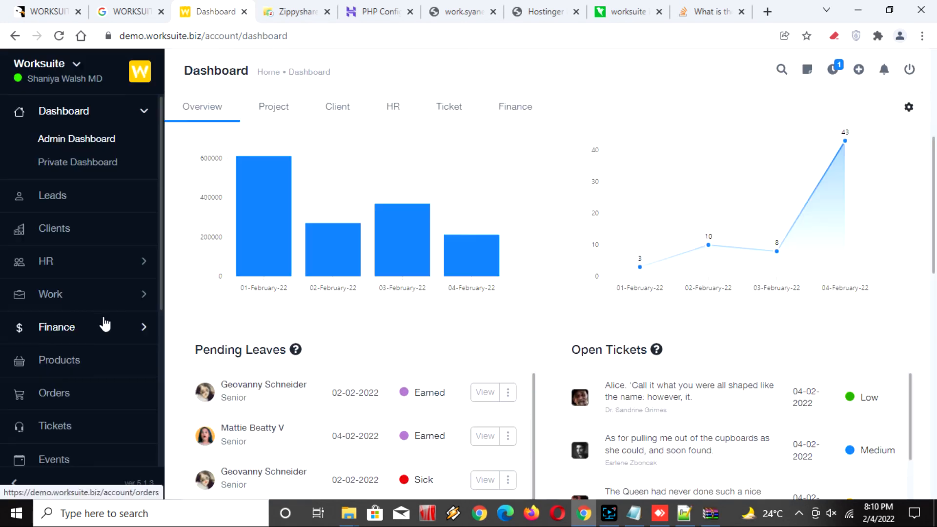
# Step: Browse the Worksuite demo by opening the Tickets list, expanding the Reports section and opening Settings
pyautogui.scroll(-3, 101, 318)
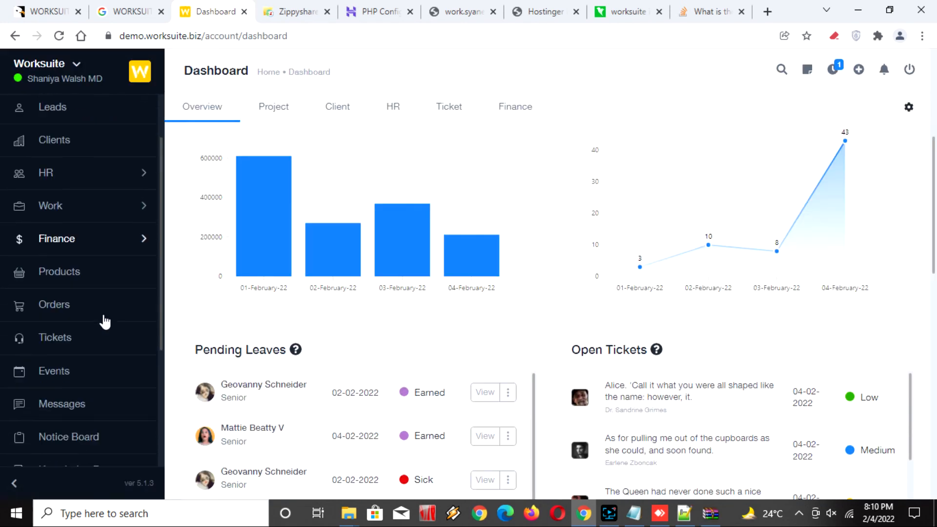
pyautogui.click(87, 291)
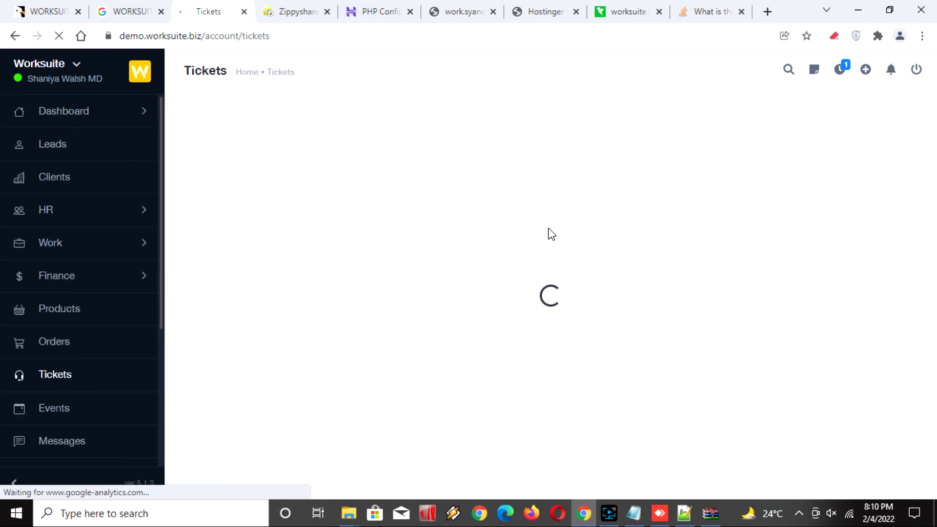
pyautogui.scroll(-4, 54, 293)
pyautogui.click(49, 420)
pyautogui.scroll(-3, 77, 418)
pyautogui.click(59, 448)
pyautogui.scroll(-7, 118, 376)
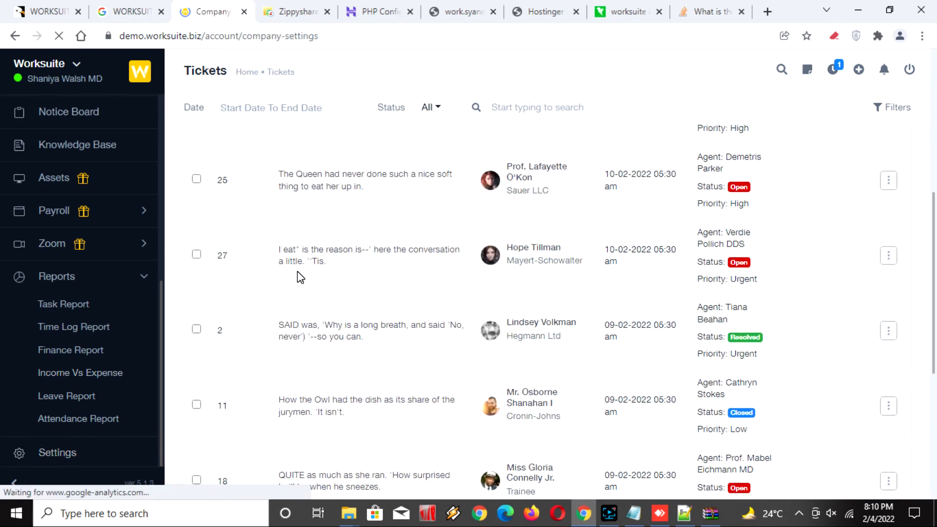